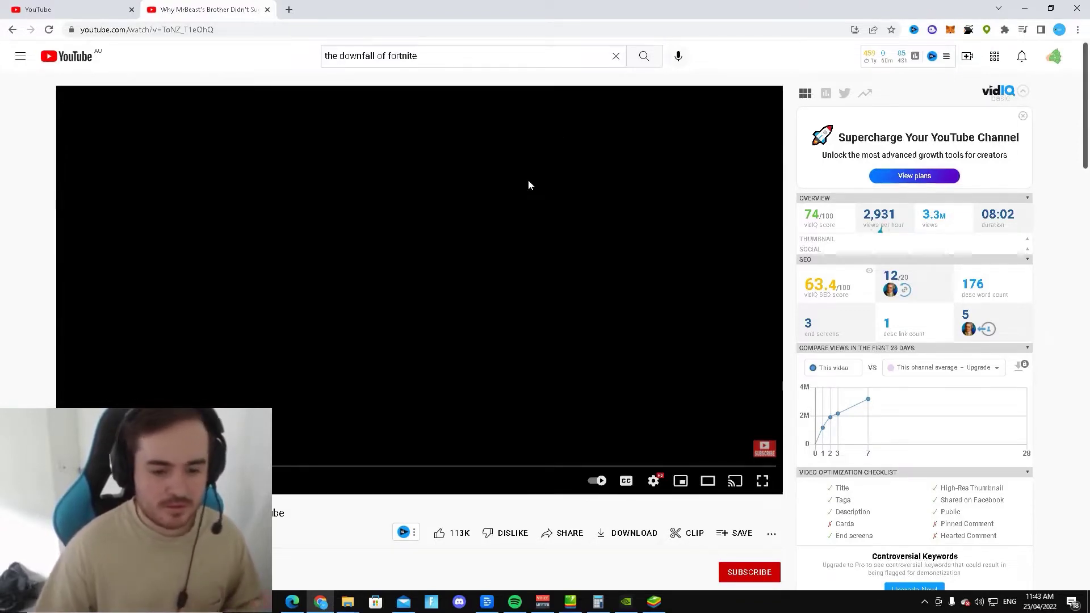
Open the SunnyV2 channel's uploads and open the video "Why MrBeast's Brother Didn't Succeed On YouTube".
{"action": "left_click", "coordinate": [617, 56]}
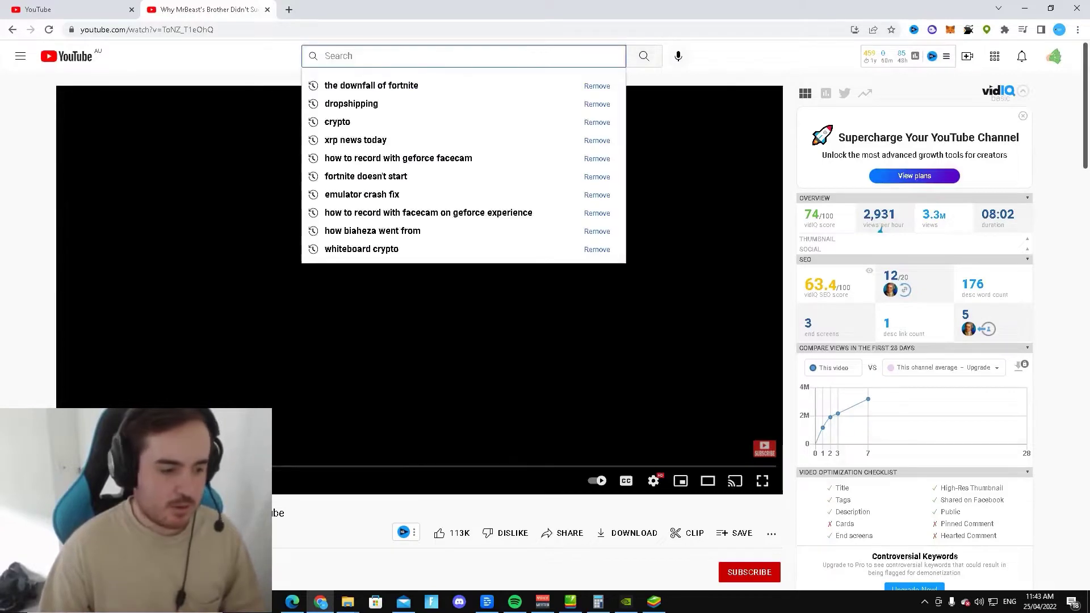
{"action": "left_click", "coordinate": [108, 536]}
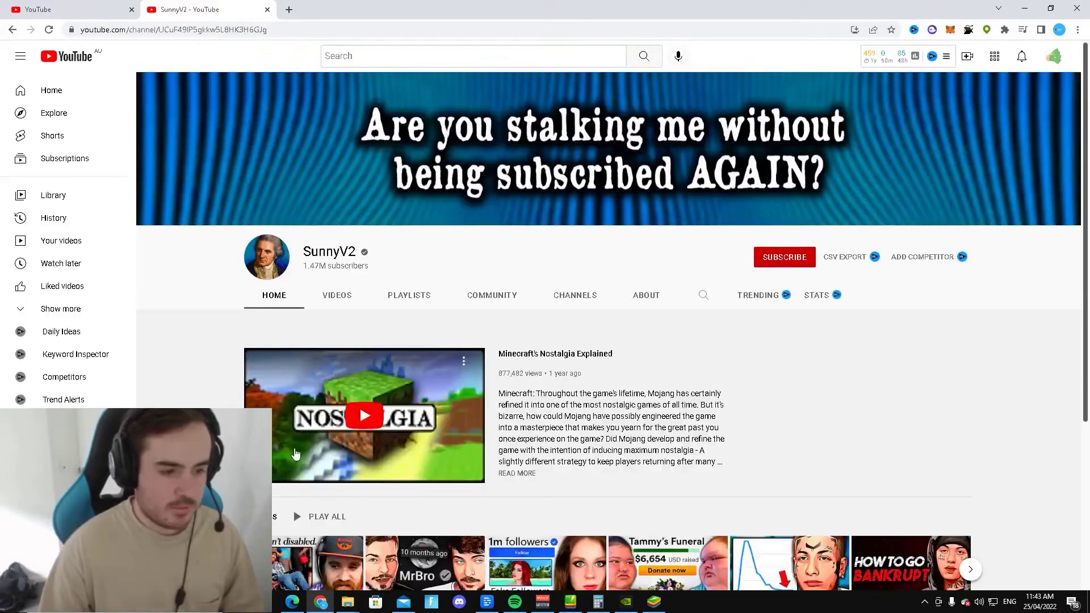
{"action": "left_click", "coordinate": [345, 294]}
{"action": "scroll", "coordinate": [465, 400], "scroll_direction": "down", "scroll_amount": 3}
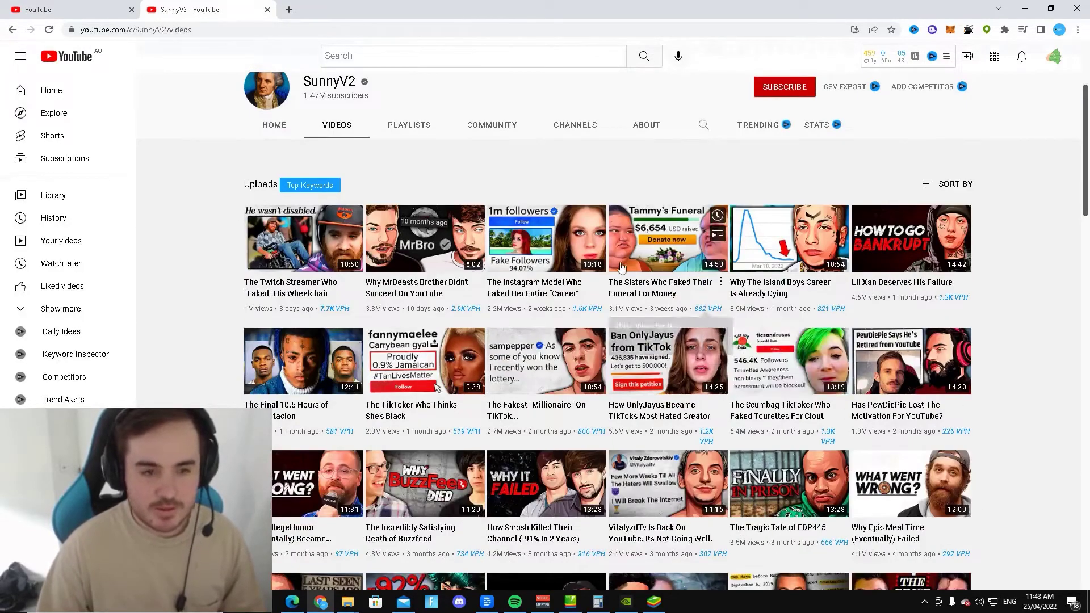
{"action": "left_click", "coordinate": [403, 301]}
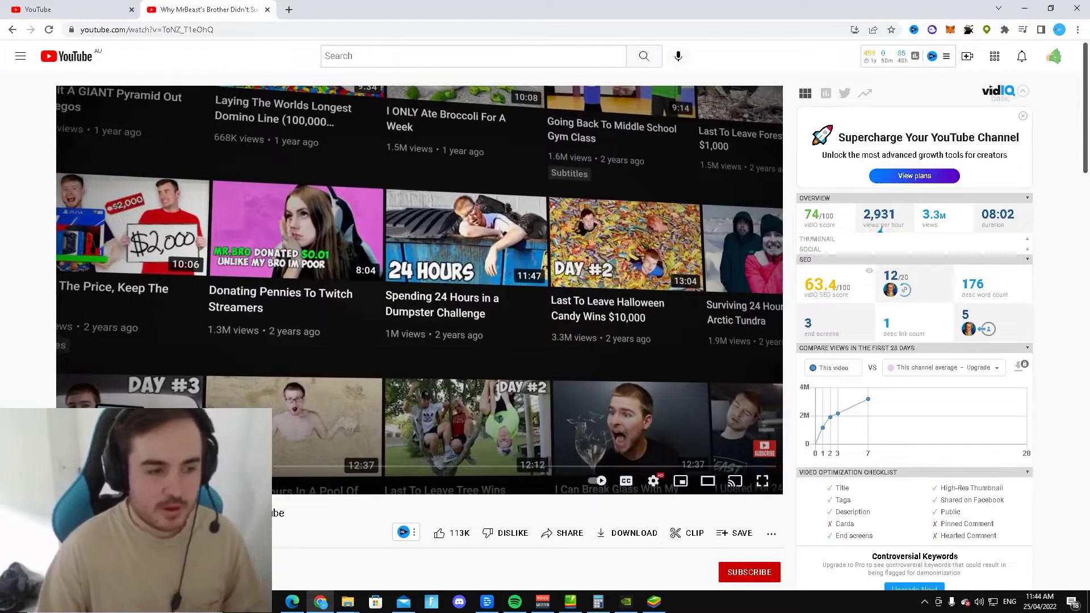
Copy the web address of the open SunnyV2 video.
{"action": "left_click", "coordinate": [209, 32]}
{"action": "right_click", "coordinate": [209, 34]}
{"action": "left_click", "coordinate": [243, 90]}
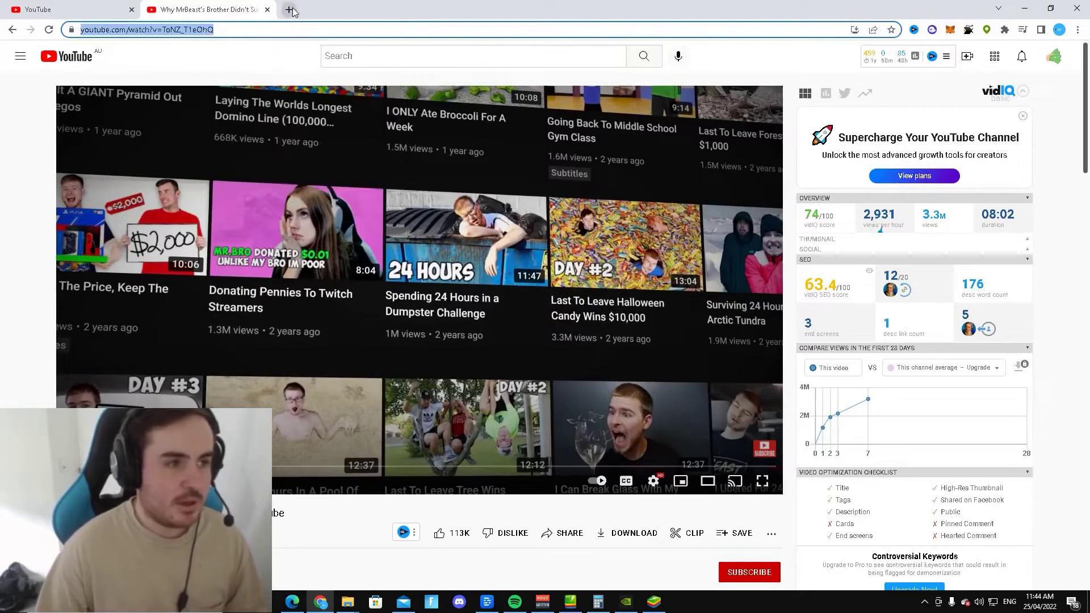
Open the yt1s.com YouTube downloader in a new tab and convert the copied video link.
{"action": "left_click", "coordinate": [289, 10]}
{"action": "type", "text": "yt1s.com/en90"}
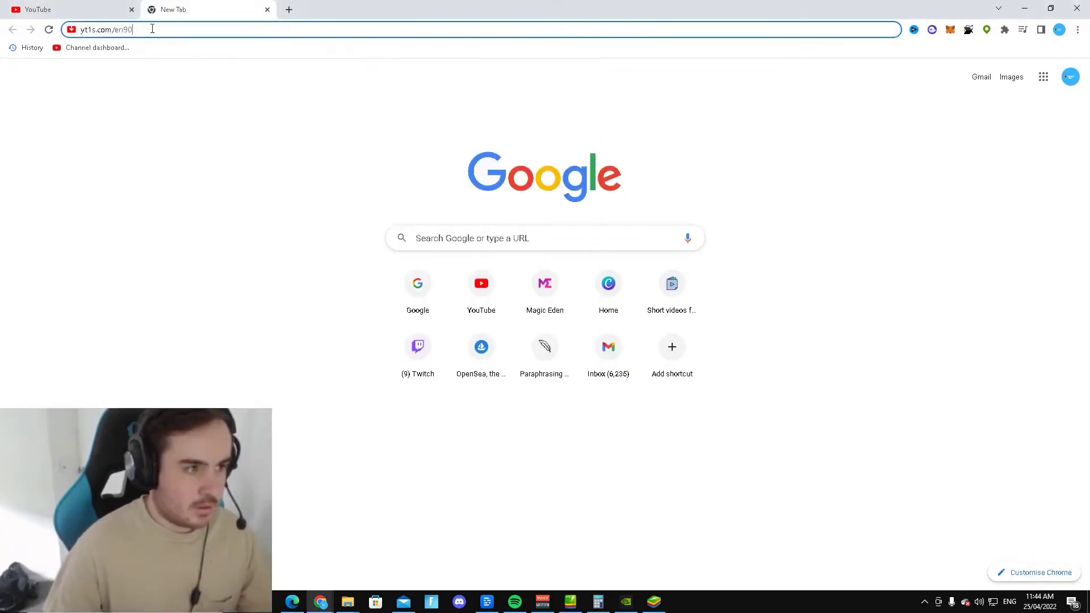
{"action": "key", "text": "Return"}
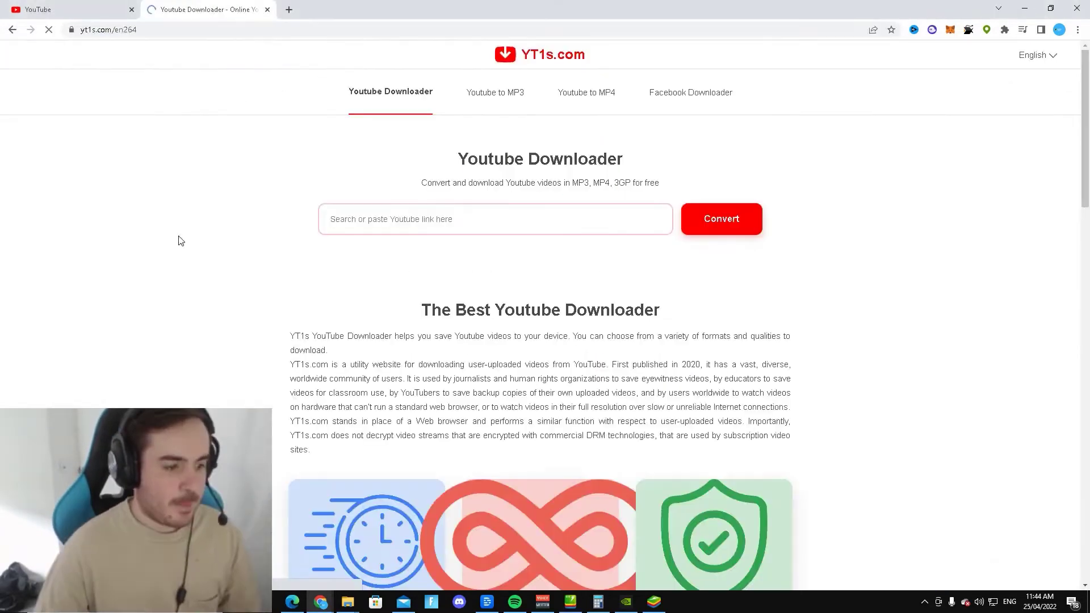
{"action": "left_click", "coordinate": [408, 230]}
{"action": "key", "text": "ctrl+v"}
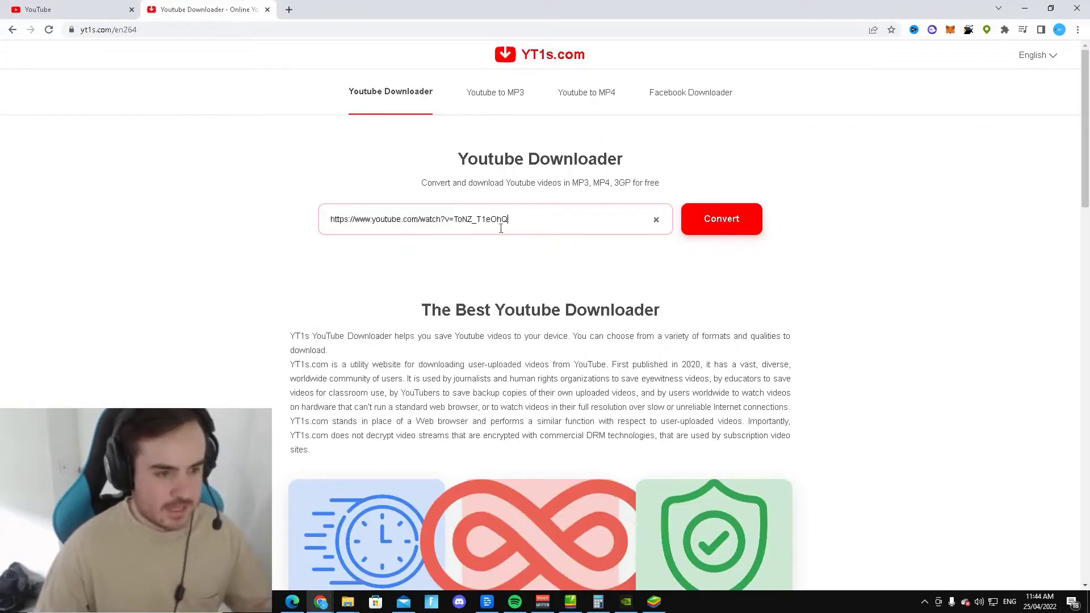
{"action": "left_click", "coordinate": [710, 221]}
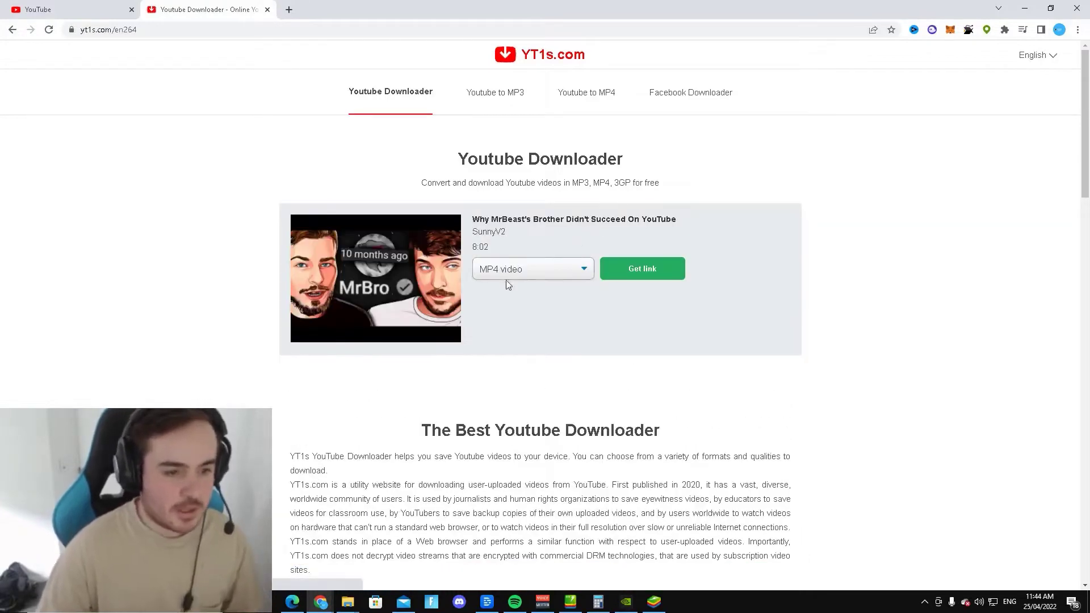
Get the MP4 video link and download the file, dismissing the notification request and closing the advertising tabs.
{"action": "left_click", "coordinate": [617, 276]}
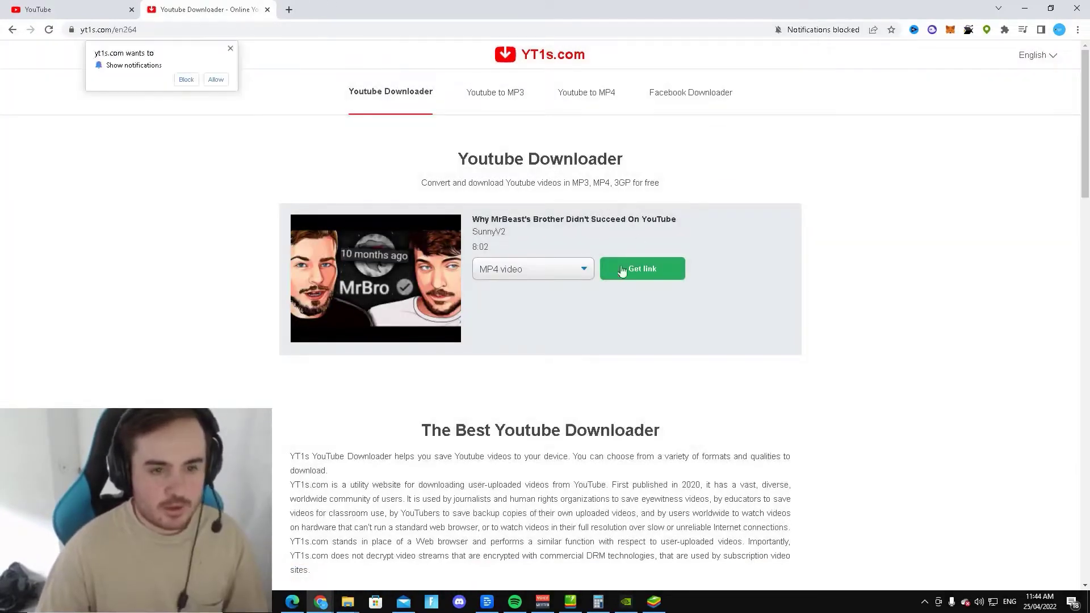
{"action": "left_click", "coordinate": [231, 49]}
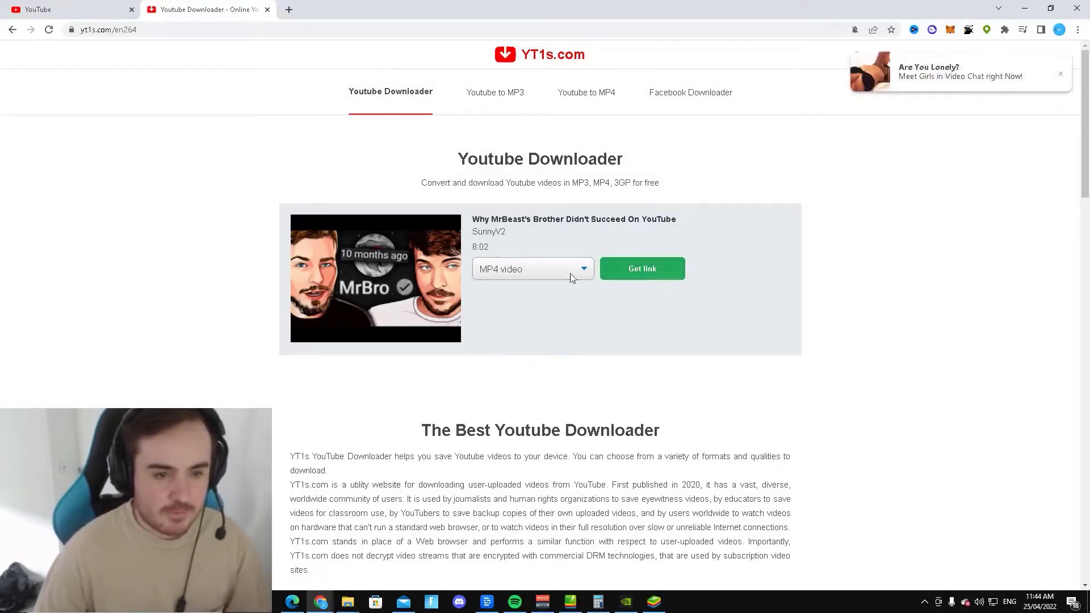
{"action": "left_click", "coordinate": [623, 278]}
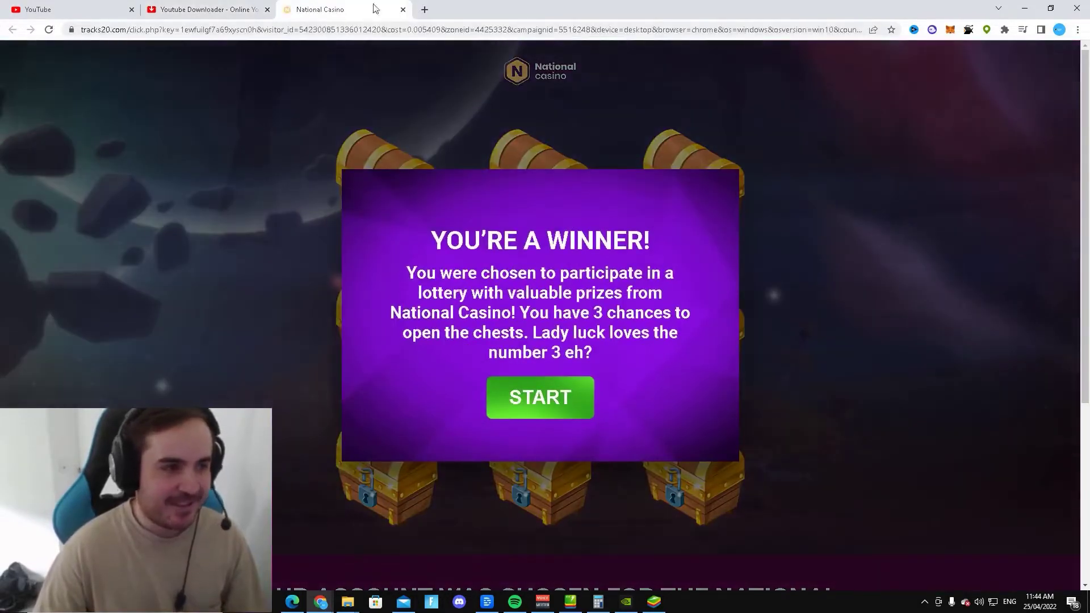
{"action": "left_click", "coordinate": [403, 9]}
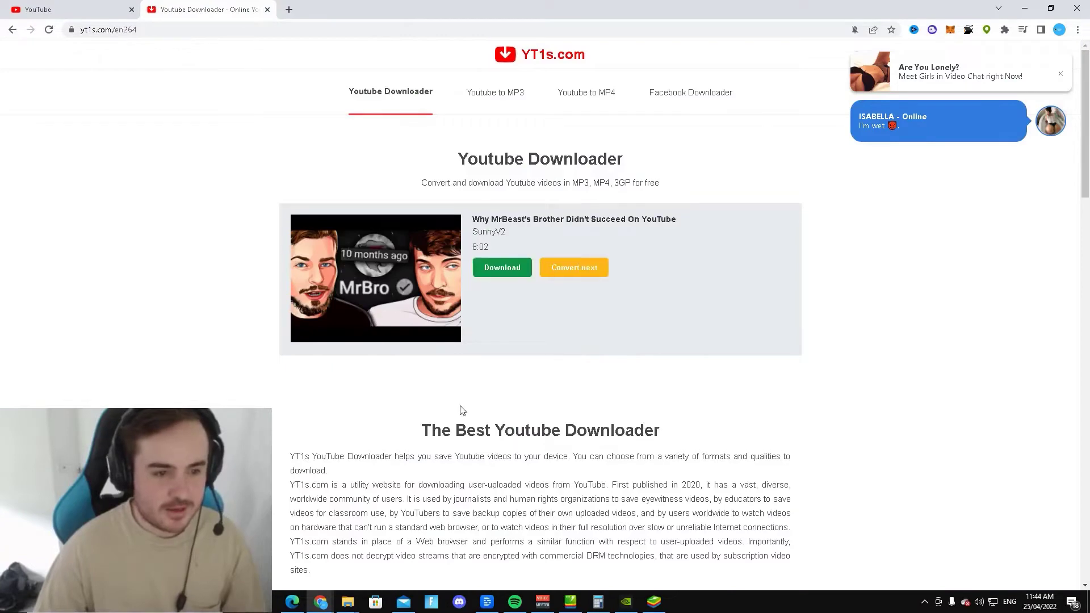
{"action": "left_click", "coordinate": [507, 280]}
{"action": "left_click", "coordinate": [402, 9]}
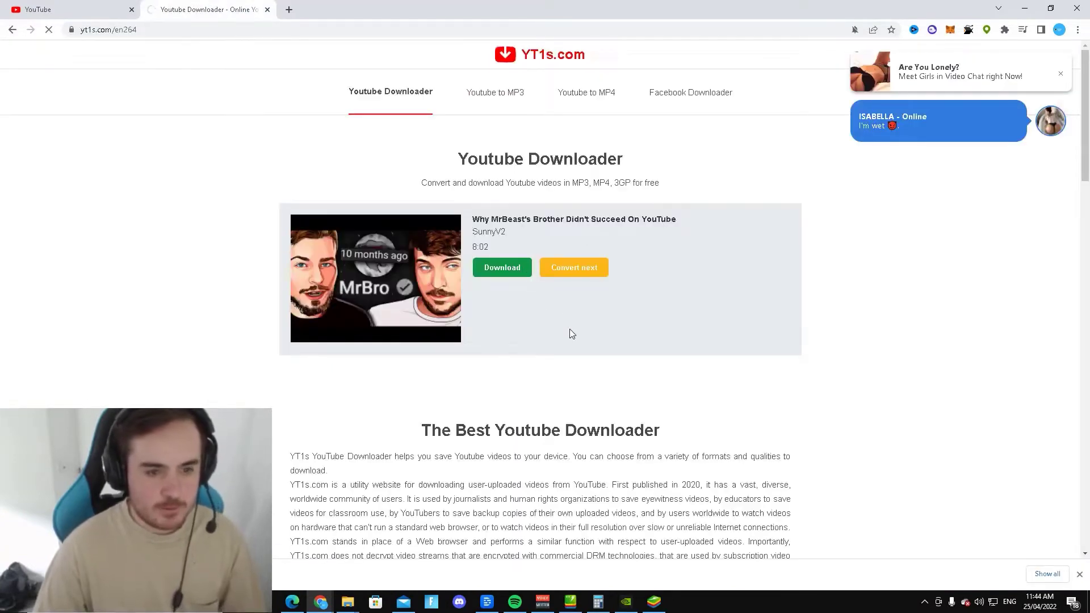
{"action": "scroll", "coordinate": [562, 321], "scroll_direction": "down", "scroll_amount": 2}
{"action": "scroll", "coordinate": [558, 312], "scroll_direction": "up", "scroll_amount": 2}
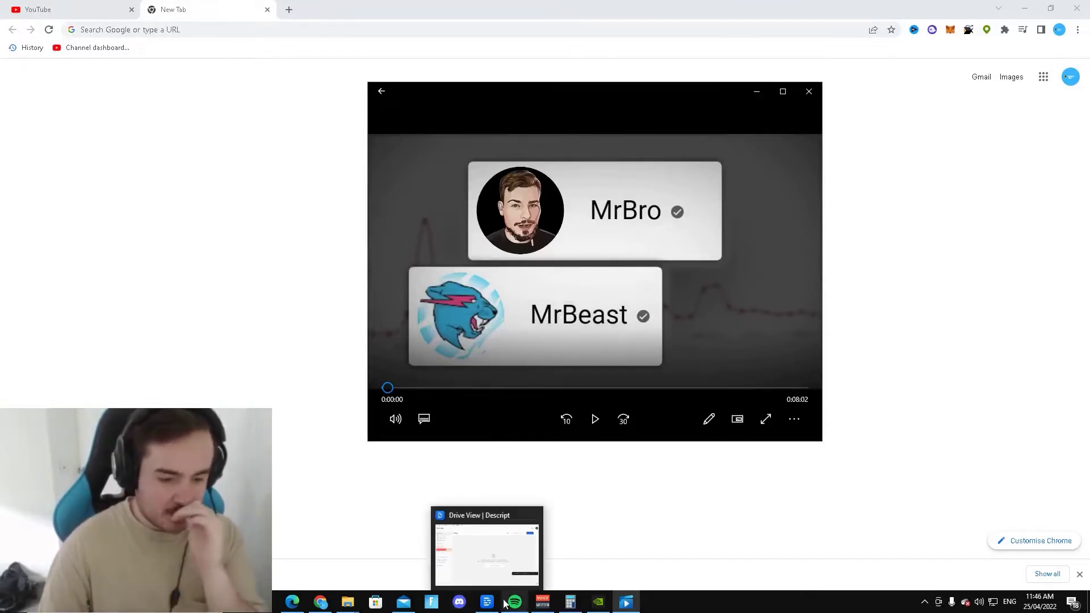
Switch to Descript and create a new untitled project in My Workspace.
{"action": "left_click", "coordinate": [487, 602]}
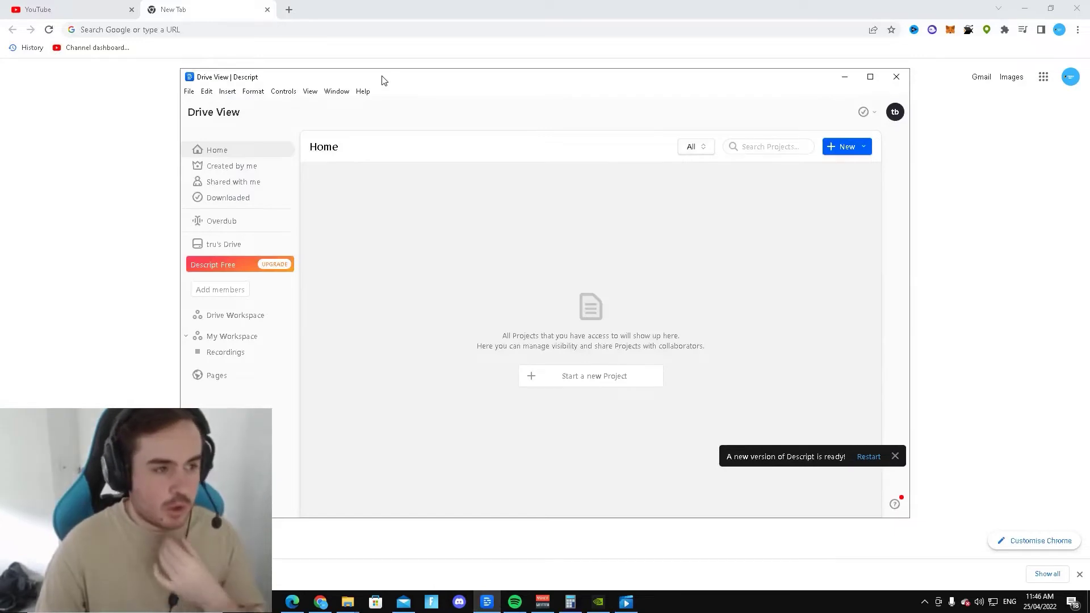
{"action": "left_click_drag", "start_coordinate": [382, 80], "coordinate": [406, 73]}
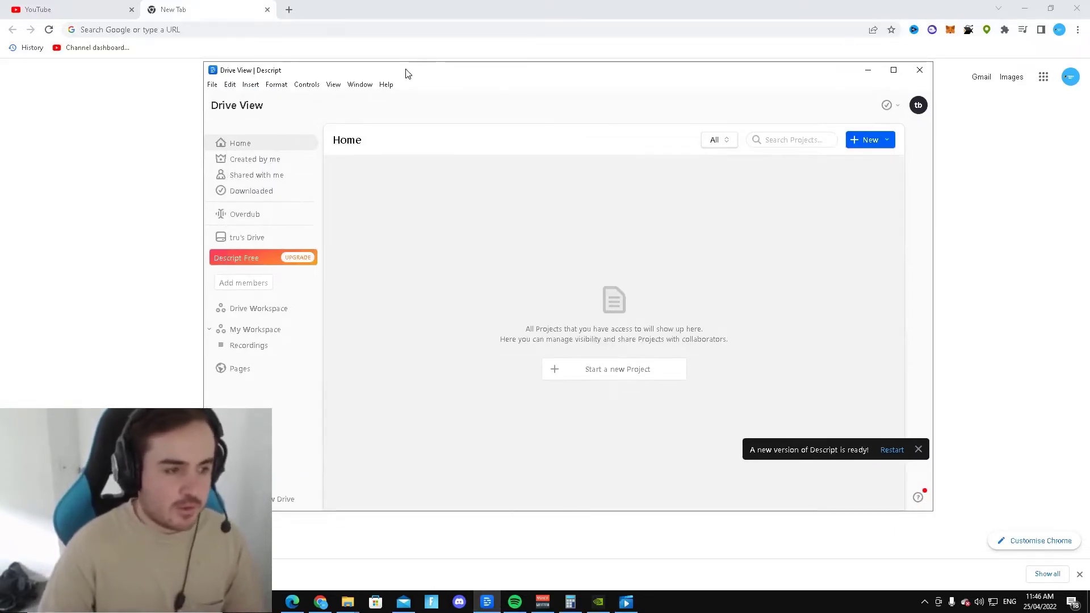
{"action": "left_click", "coordinate": [866, 143]}
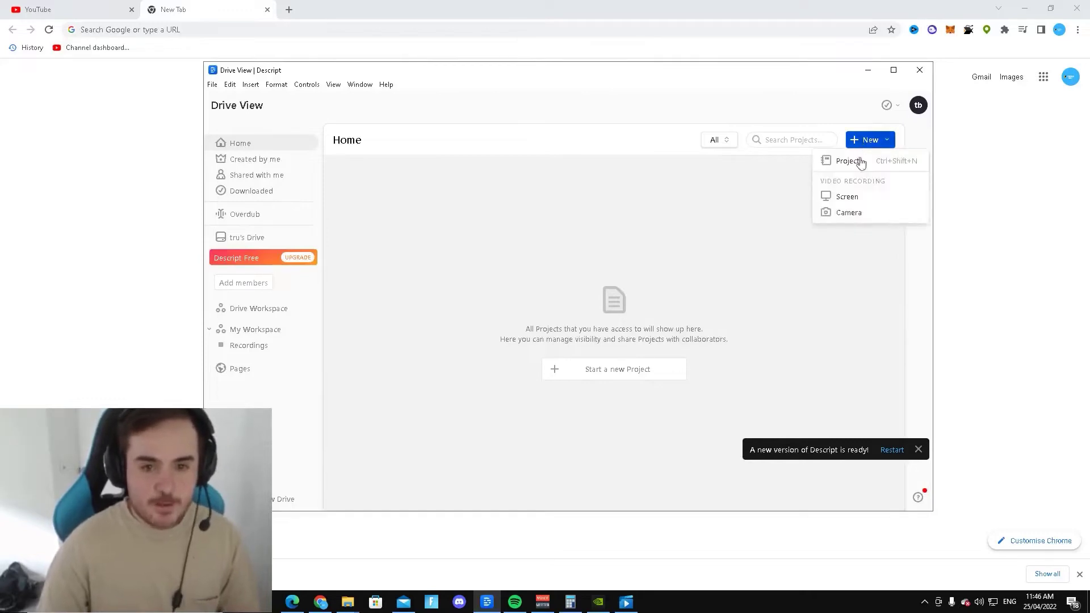
{"action": "left_click", "coordinate": [853, 163]}
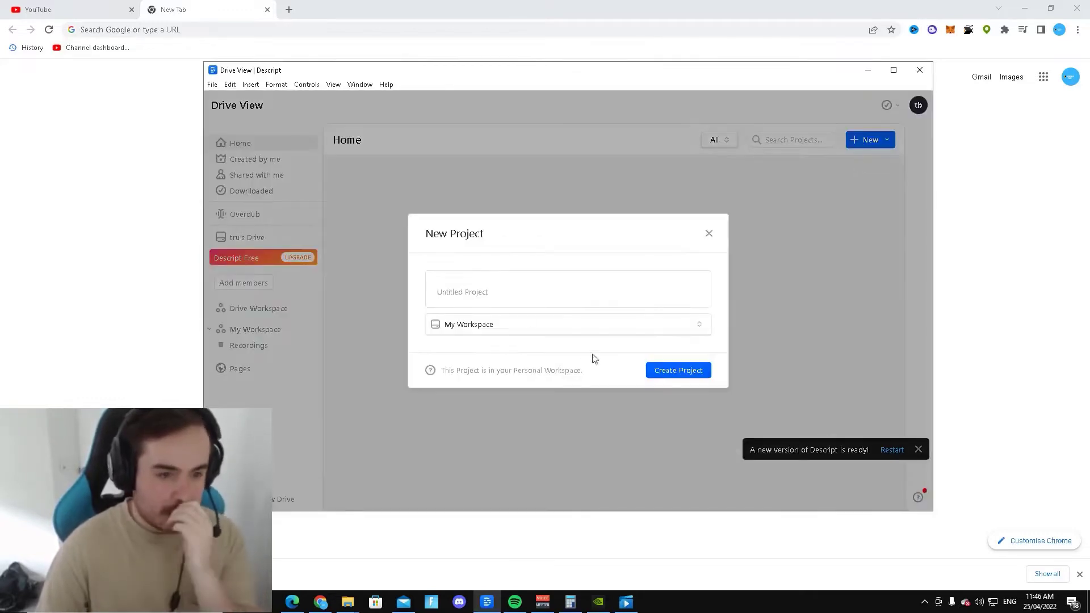
{"action": "left_click", "coordinate": [691, 376]}
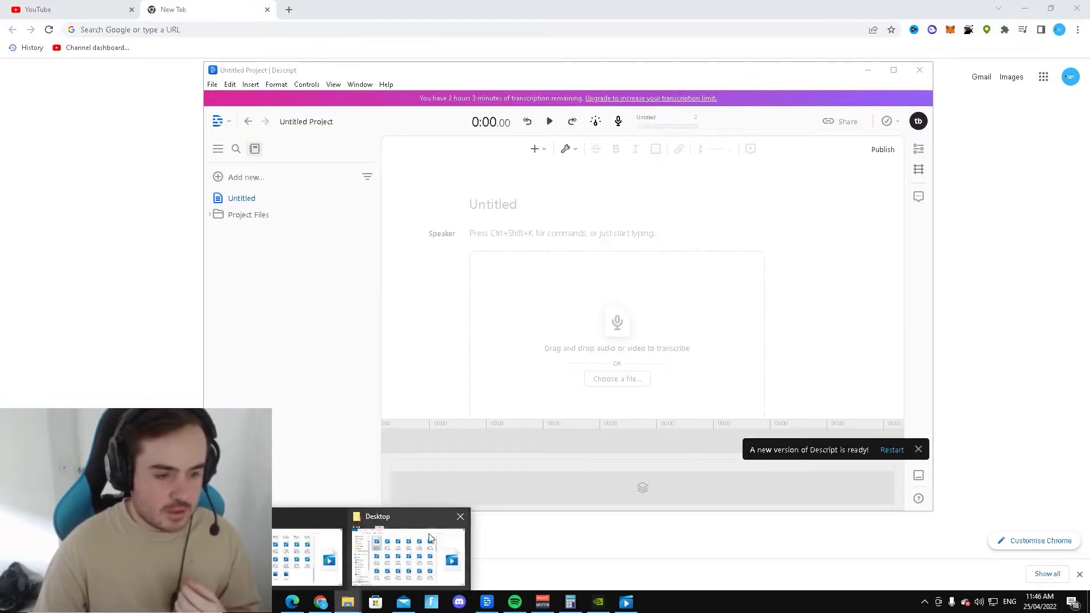
Import the downloaded yt1s.com MP4 of the MrBeast's brother video from the Downloads folder into the project for transcription.
{"action": "mouse_move", "coordinate": [573, 503]}
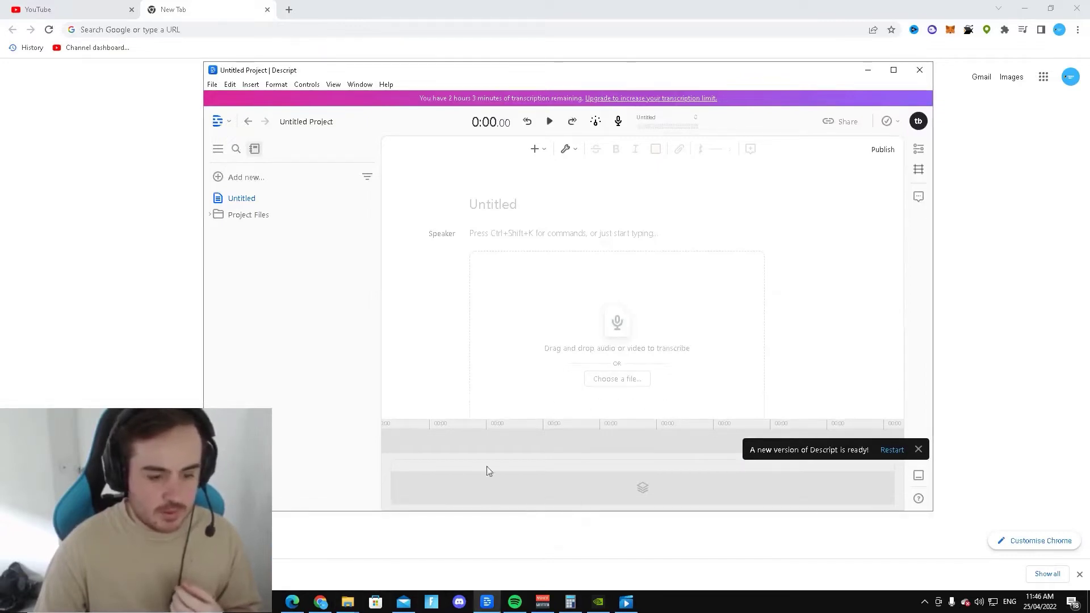
{"action": "mouse_move", "coordinate": [347, 601]}
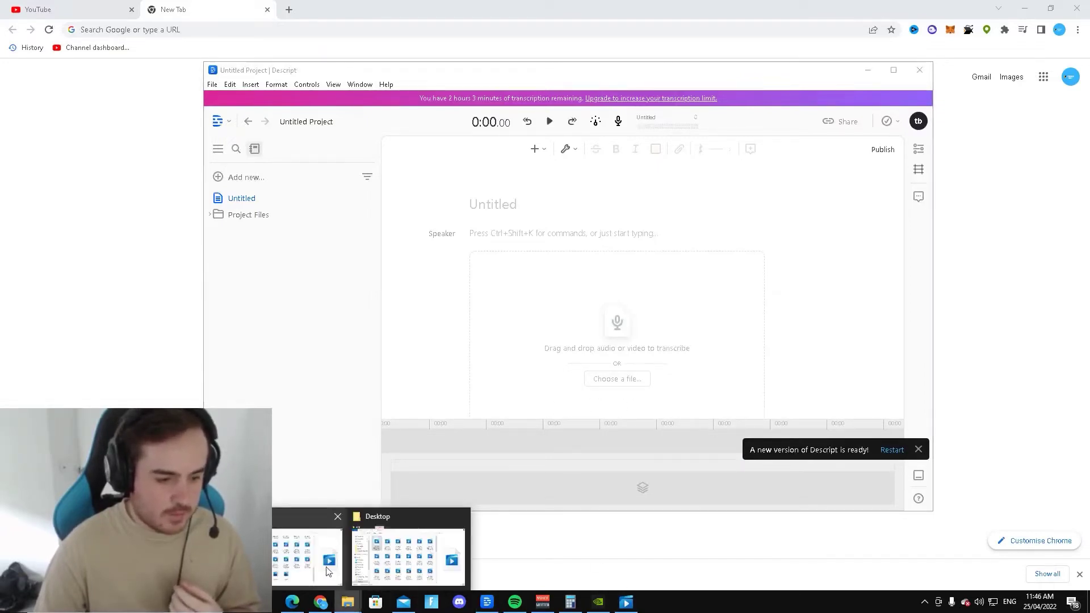
{"action": "left_click", "coordinate": [321, 568]}
{"action": "left_click", "coordinate": [349, 331]}
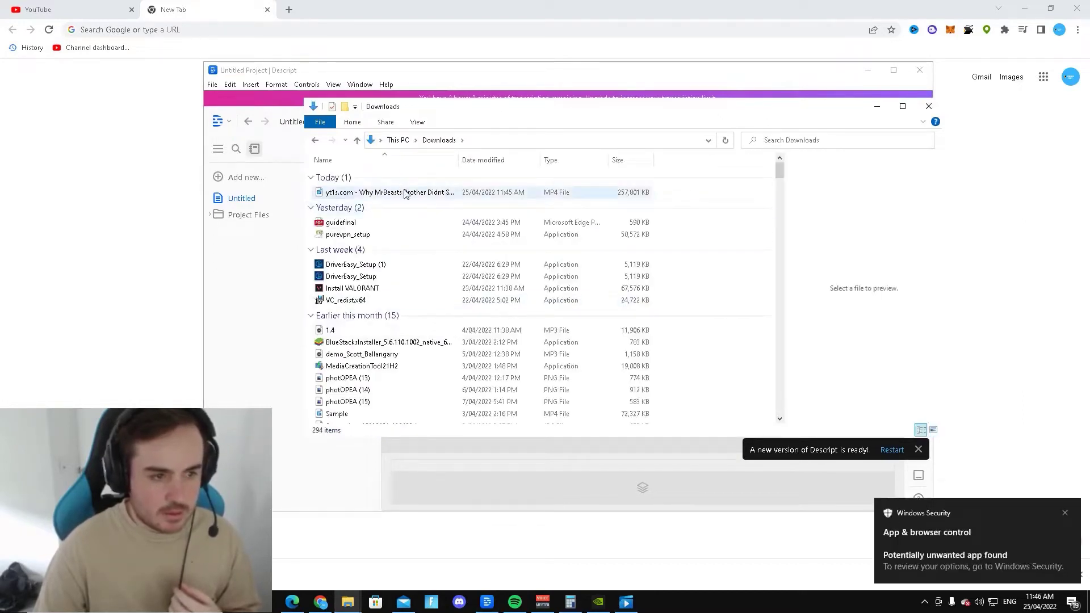
{"action": "left_click_drag", "start_coordinate": [405, 193], "coordinate": [305, 255]}
{"action": "left_click_drag", "start_coordinate": [435, 201], "coordinate": [348, 407]}
{"action": "left_click_drag", "start_coordinate": [498, 606], "coordinate": [616, 342]}
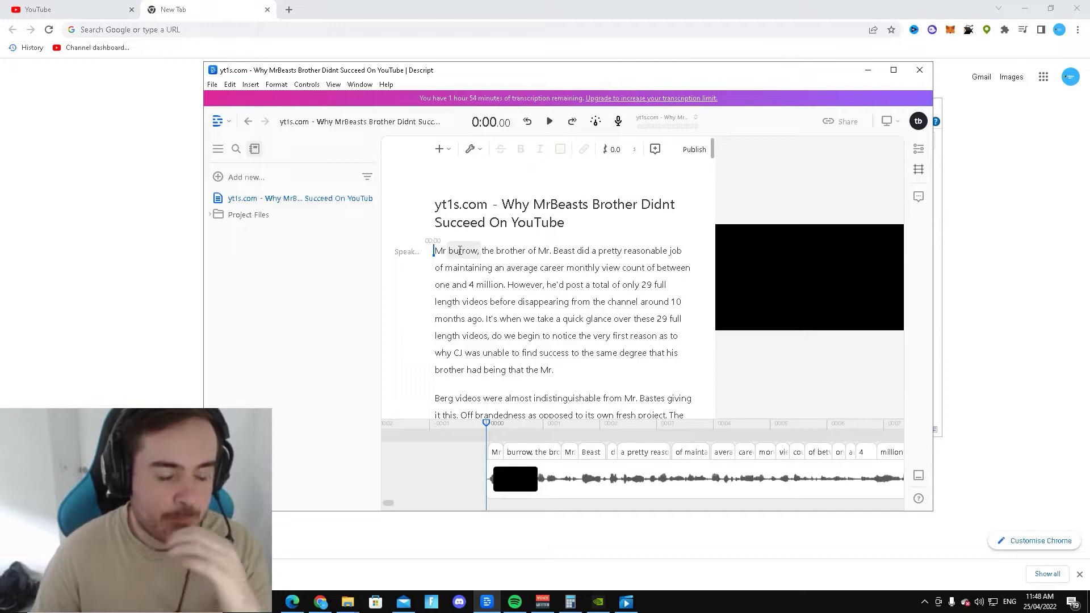
Listen to the start of the recording and correct "burrow" to "bro" in the transcript's first sentence.
{"action": "left_click", "coordinate": [549, 122]}
{"action": "left_click", "coordinate": [548, 122]}
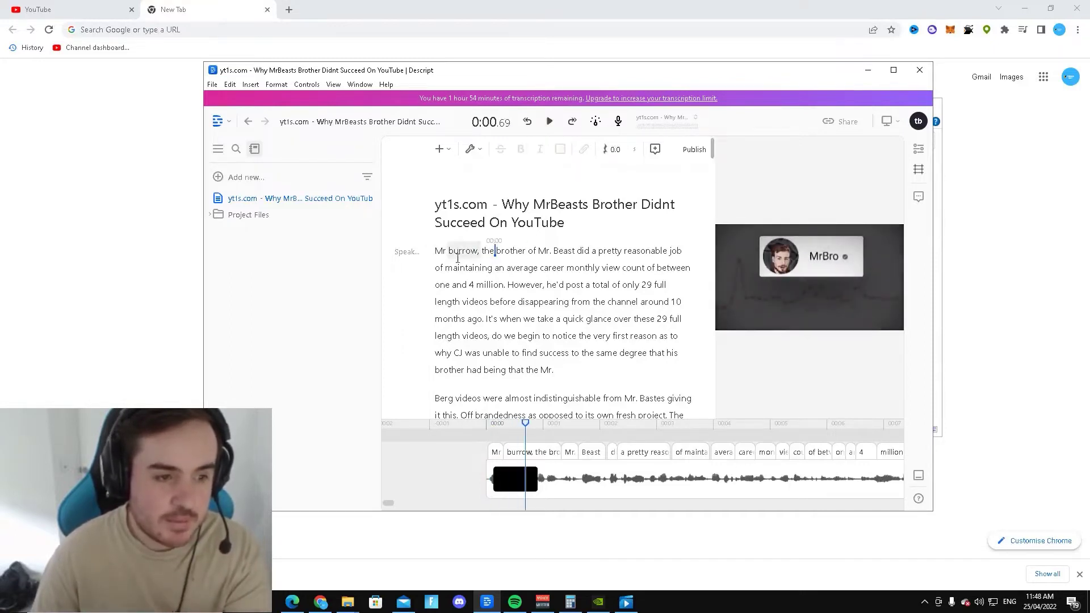
{"action": "left_click", "coordinate": [447, 251]}
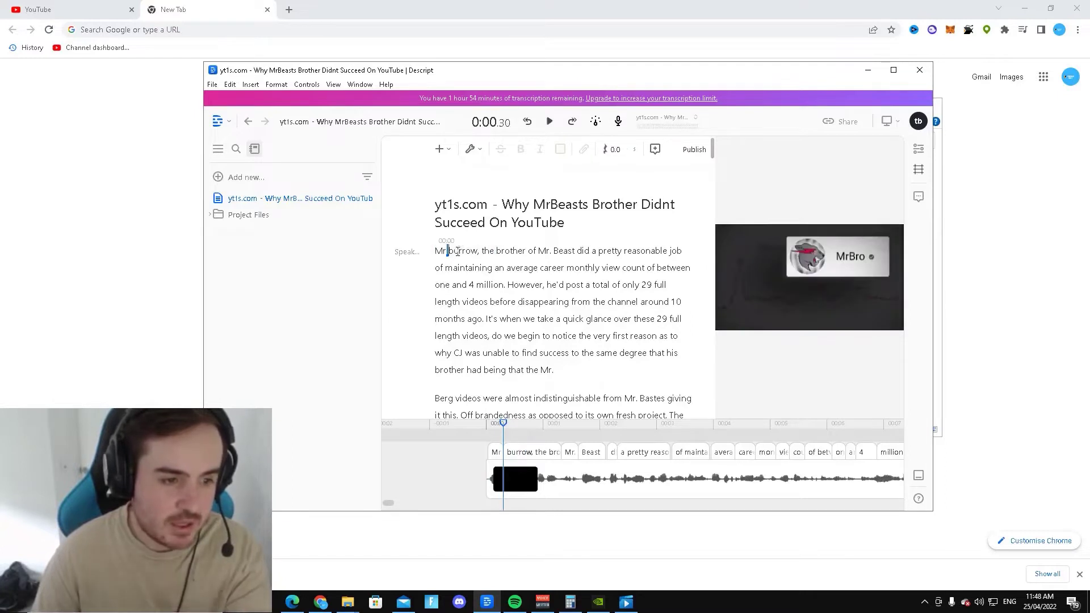
{"action": "right_click", "coordinate": [452, 252]}
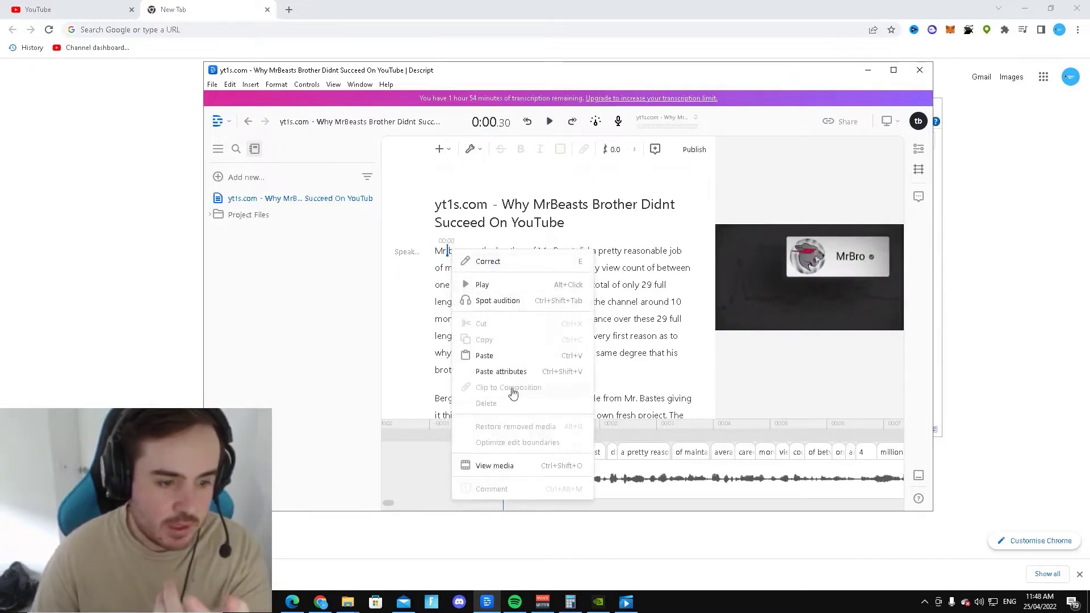
{"action": "left_click", "coordinate": [463, 278]}
{"action": "left_click_drag", "start_coordinate": [448, 250], "coordinate": [478, 254]}
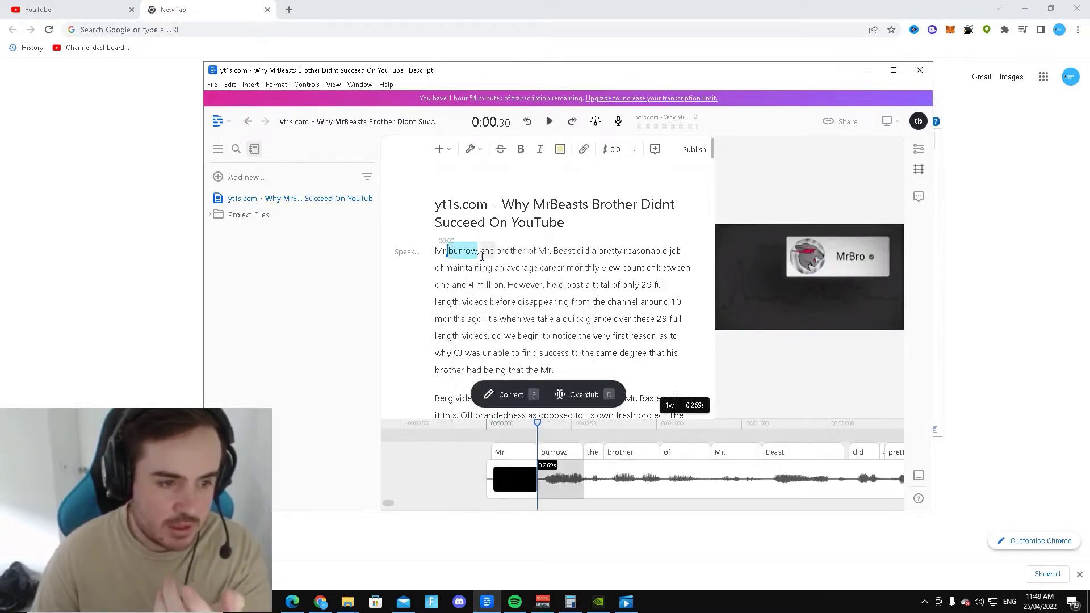
{"action": "left_click", "coordinate": [511, 395]}
{"action": "type", "text": "bro"}
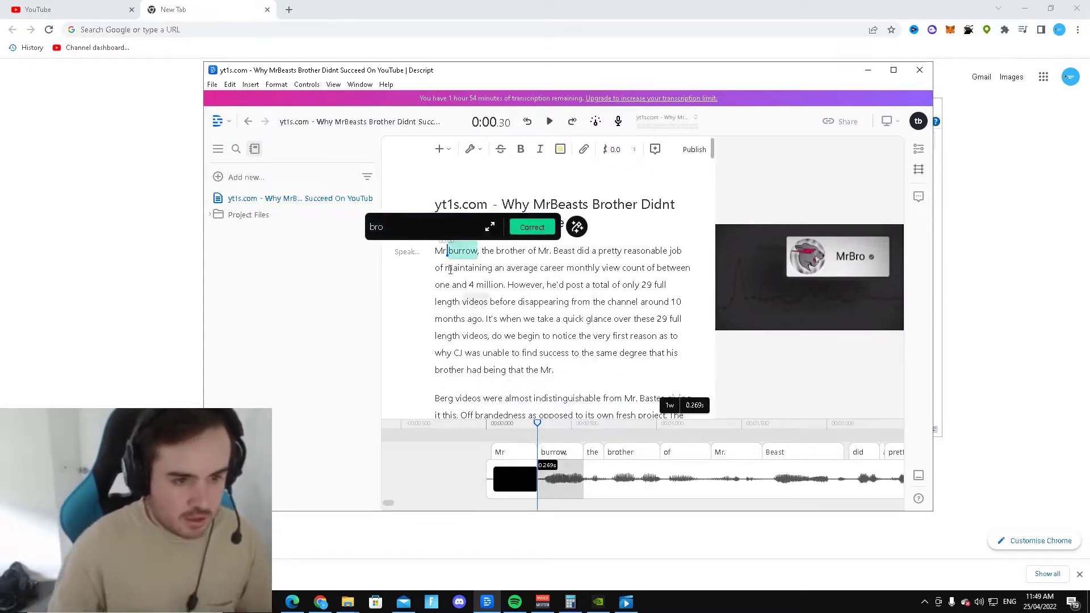
{"action": "left_click", "coordinate": [548, 228]}
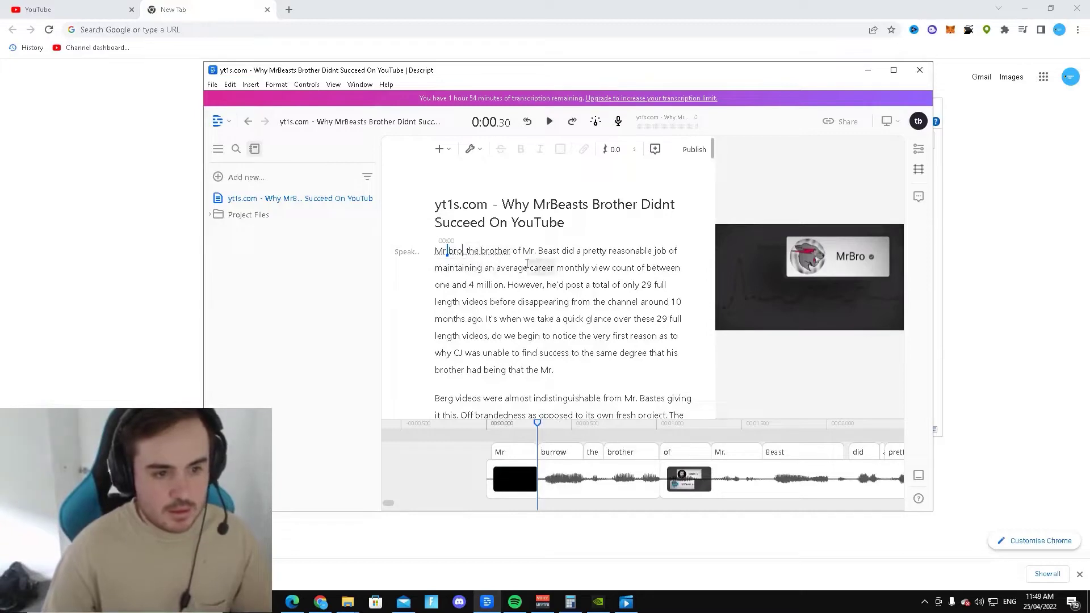
Play back the opening sentence to check the corrected transcript against the audio.
{"action": "left_click", "coordinate": [547, 123]}
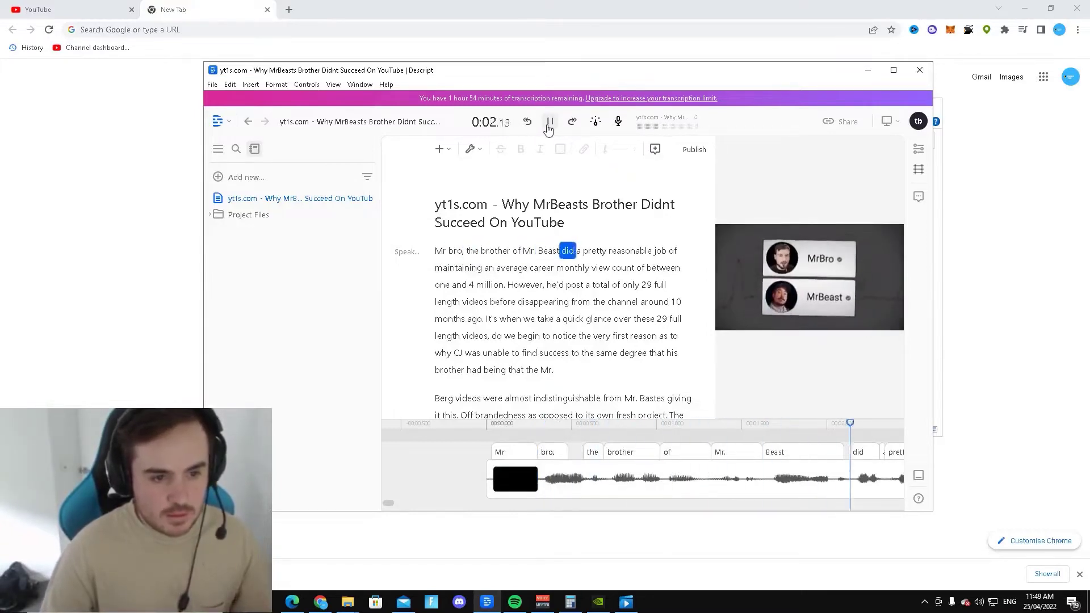
{"action": "left_click", "coordinate": [549, 123]}
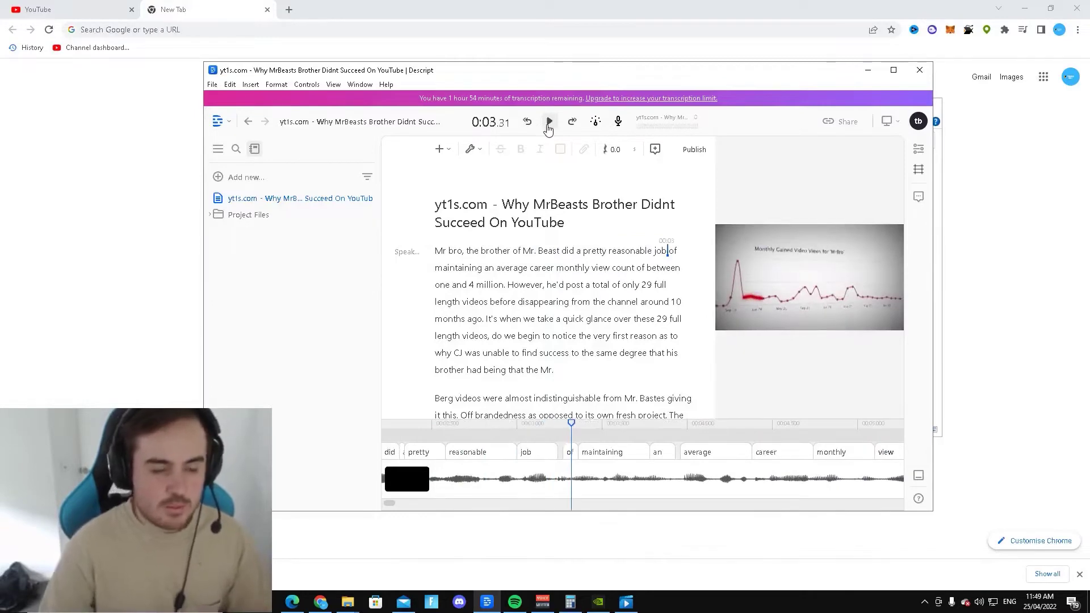
{"action": "scroll", "coordinate": [527, 263], "scroll_direction": "down", "scroll_amount": 2}
{"action": "scroll", "coordinate": [526, 262], "scroll_direction": "up", "scroll_amount": 2}
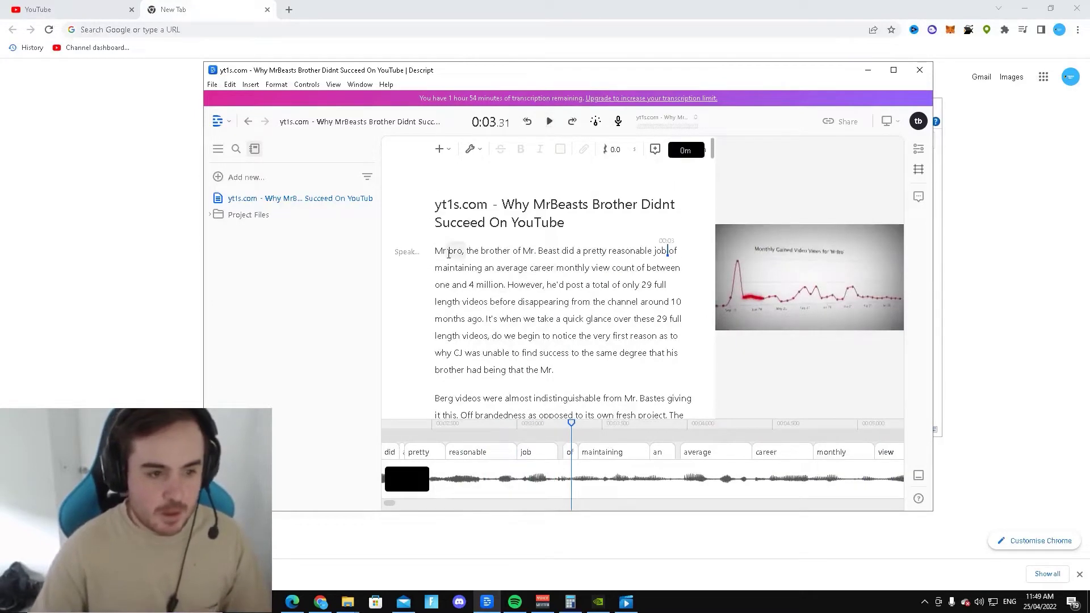
Switch to the browser and open the Rytr AI writer site, rytr.me, in a new tab.
{"action": "key", "text": "alt+Tab"}
{"action": "left_click", "coordinate": [289, 10]}
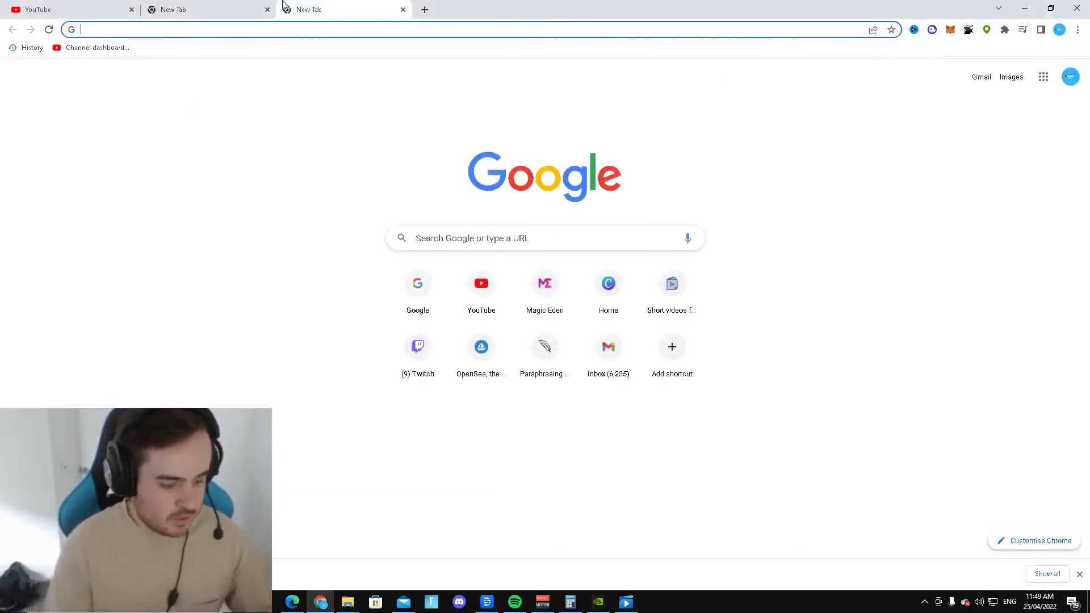
{"action": "type", "text": "ry"}
{"action": "key", "text": "Return"}
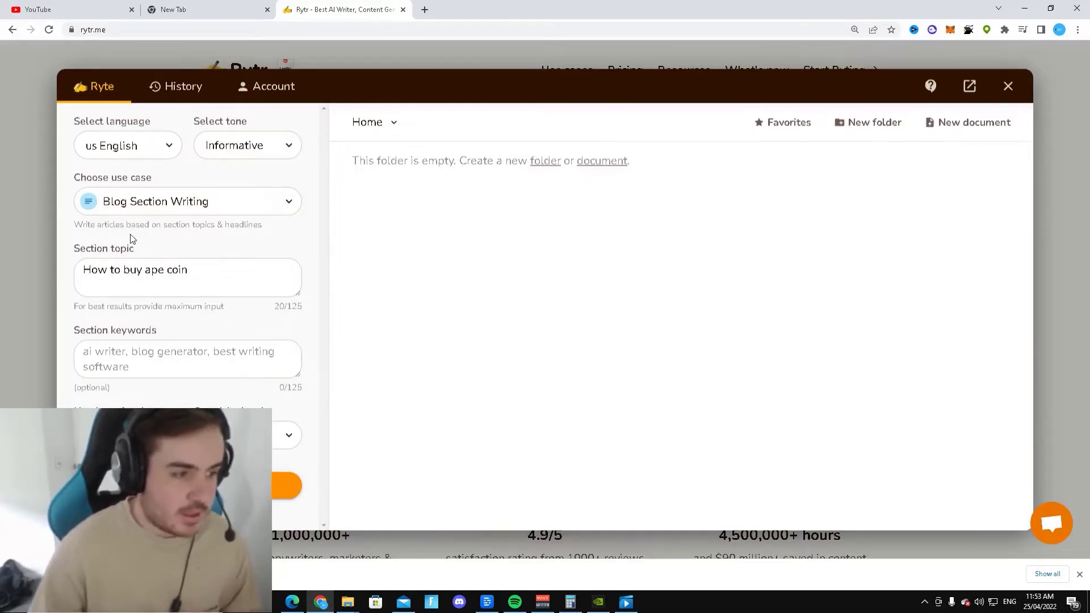
Choose Blog Section Writing as the use case and replace the section topic with "script".
{"action": "left_click", "coordinate": [179, 284]}
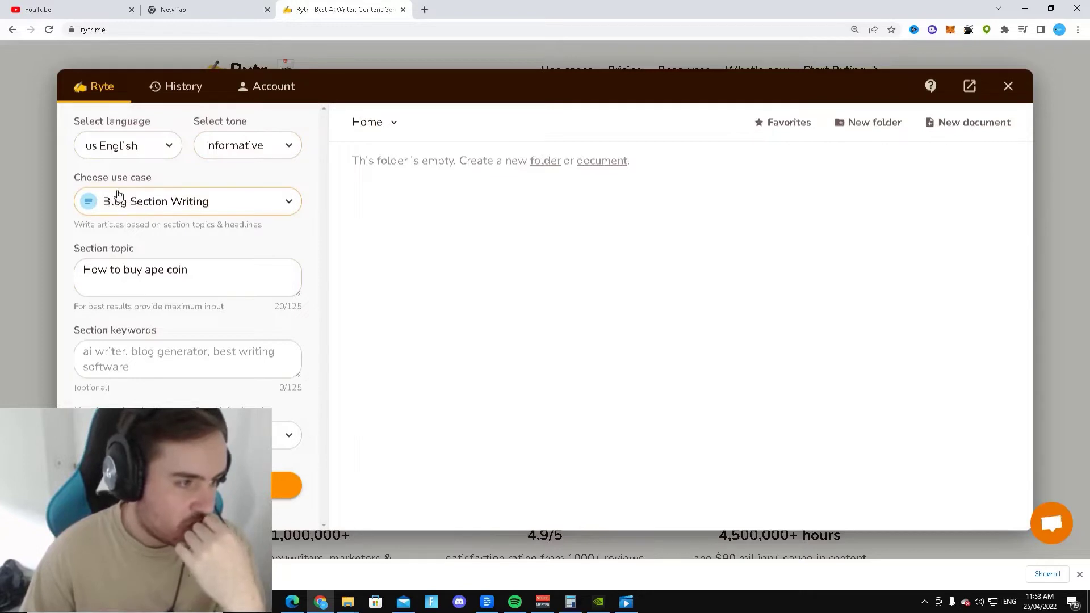
{"action": "left_click", "coordinate": [164, 204]}
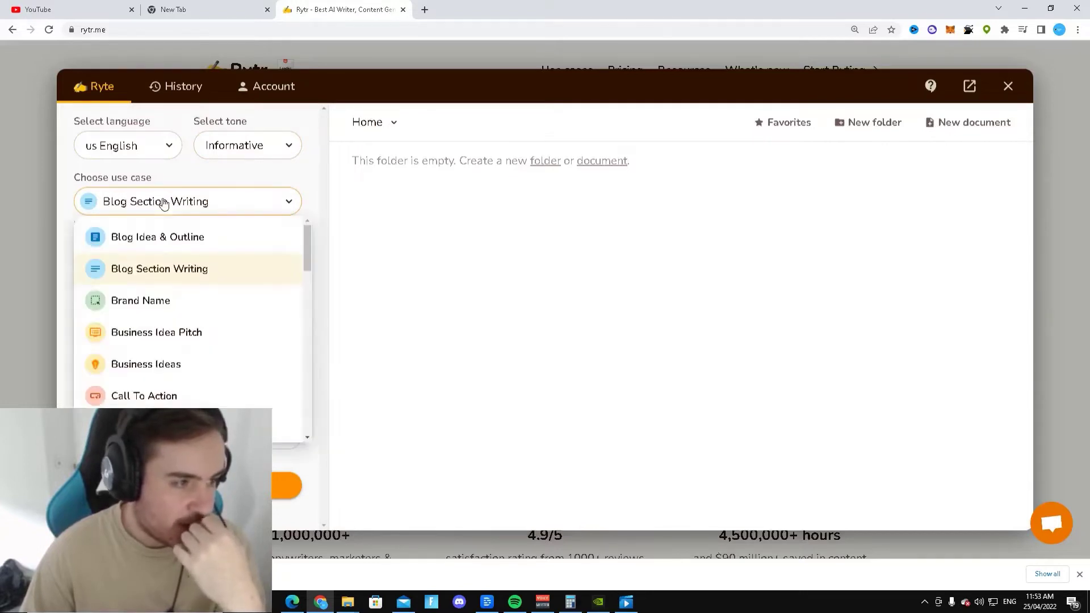
{"action": "left_click", "coordinate": [165, 268]}
{"action": "left_click", "coordinate": [146, 272]}
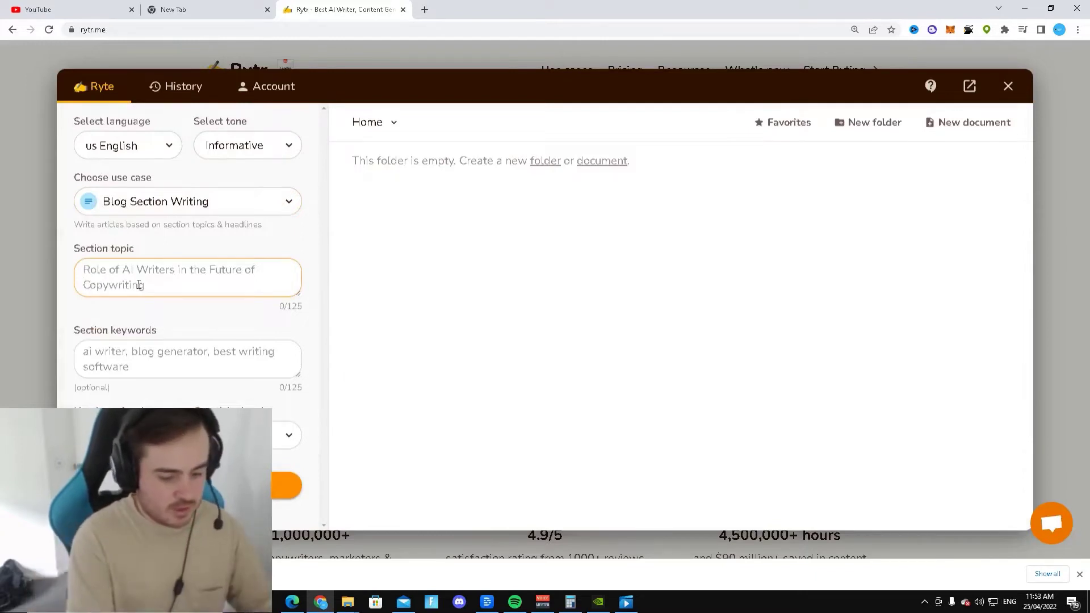
{"action": "type", "text": "script"}
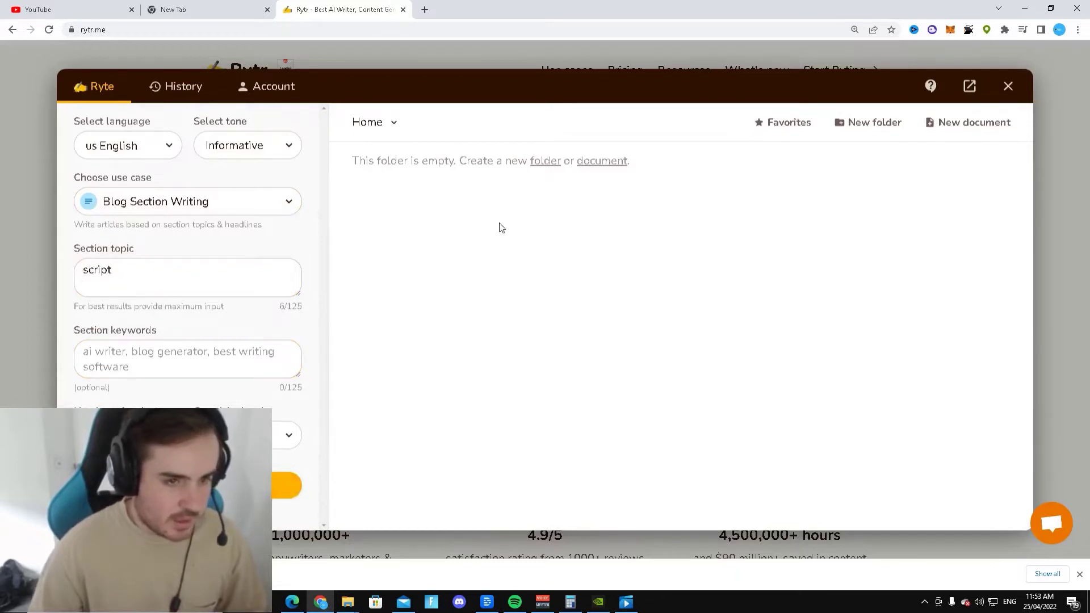
Enter "script" as the section keywords and start a new document from these settings.
{"action": "left_click", "coordinate": [225, 352]}
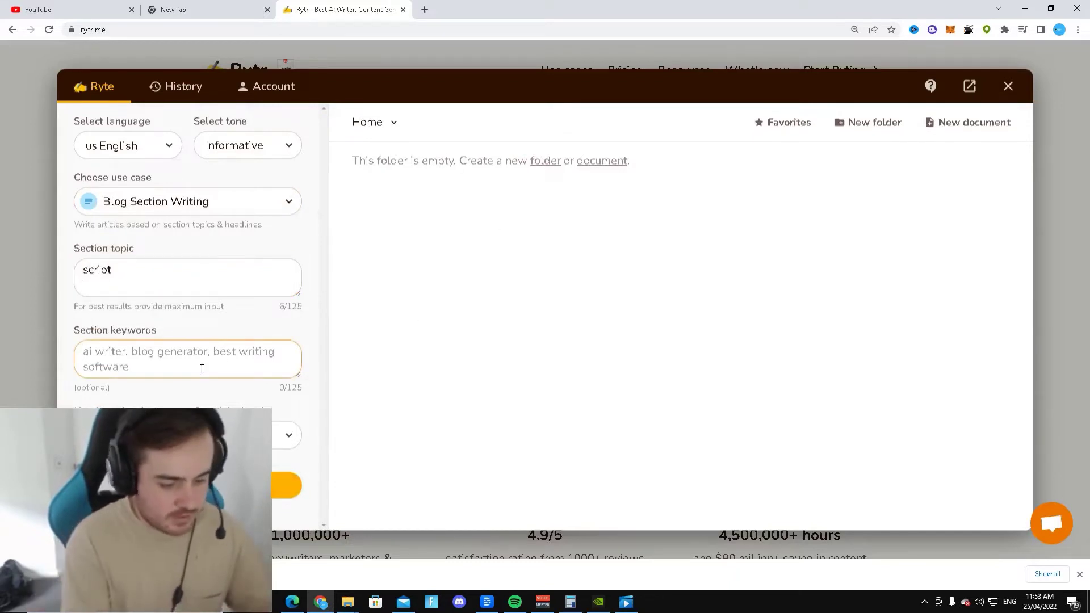
{"action": "type", "text": "script"}
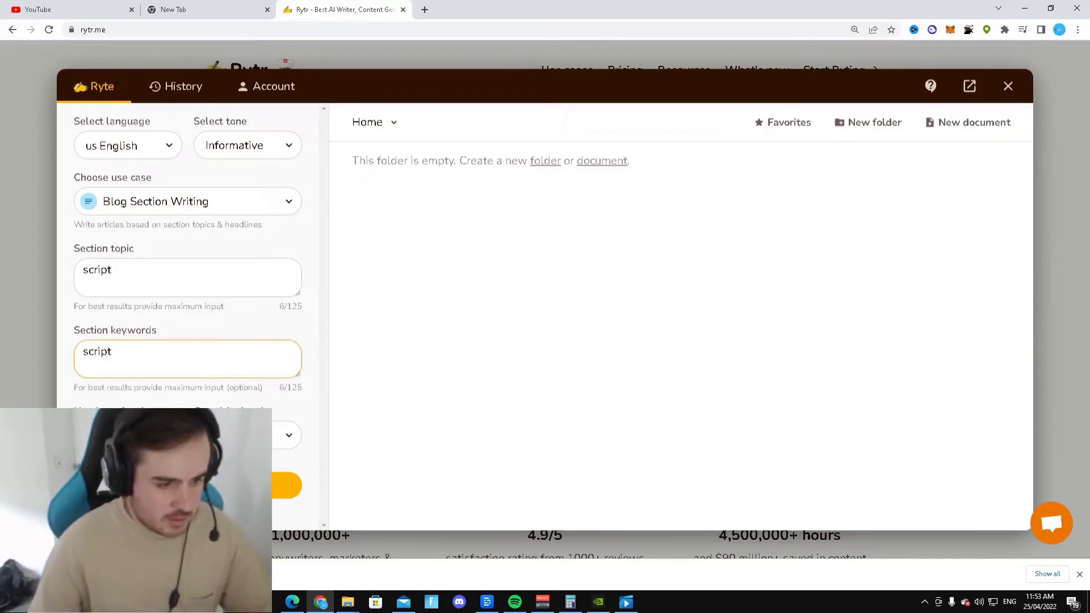
{"action": "left_click", "coordinate": [284, 486]}
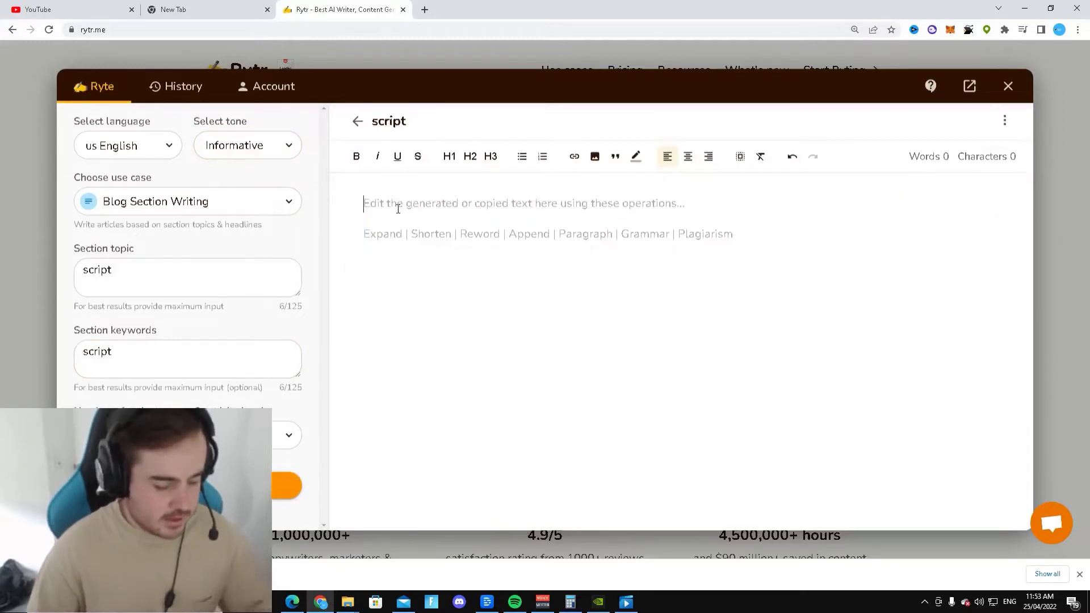
Copy the first transcript paragraph in Descript and paste it into the empty "script" document in Rytr.
{"action": "left_click", "coordinate": [487, 602]}
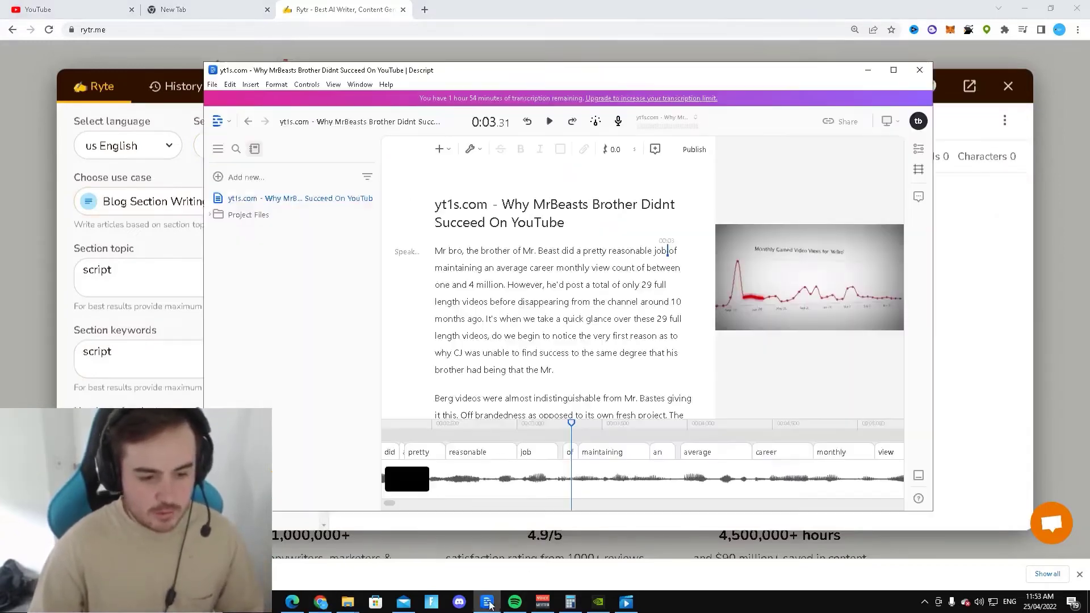
{"action": "left_click_drag", "start_coordinate": [436, 248], "coordinate": [584, 362]}
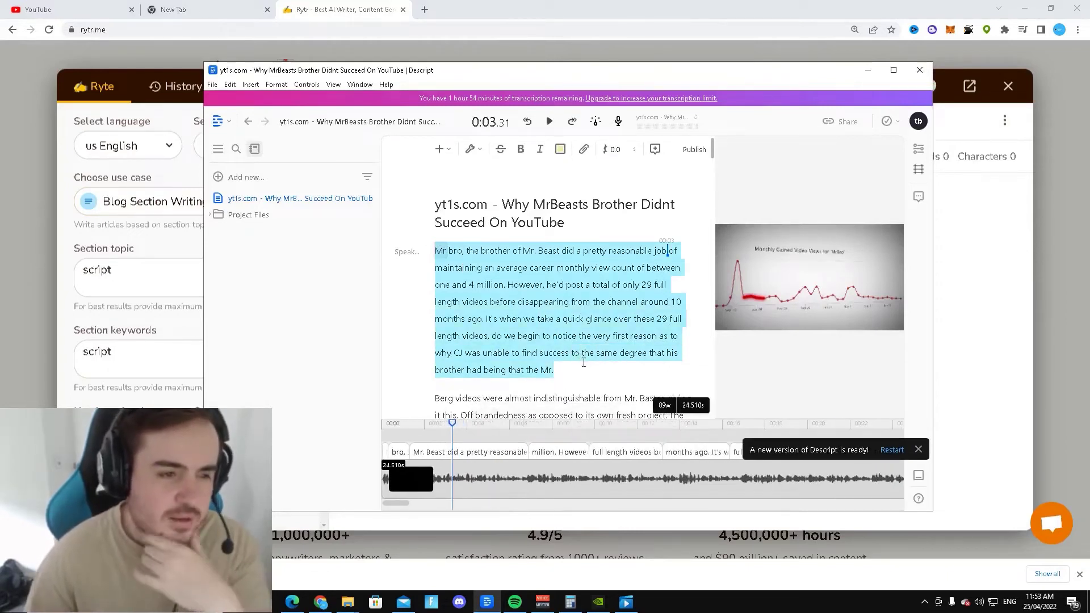
{"action": "left_click_drag", "start_coordinate": [584, 362], "coordinate": [432, 245]}
{"action": "key", "text": "ctrl+c"}
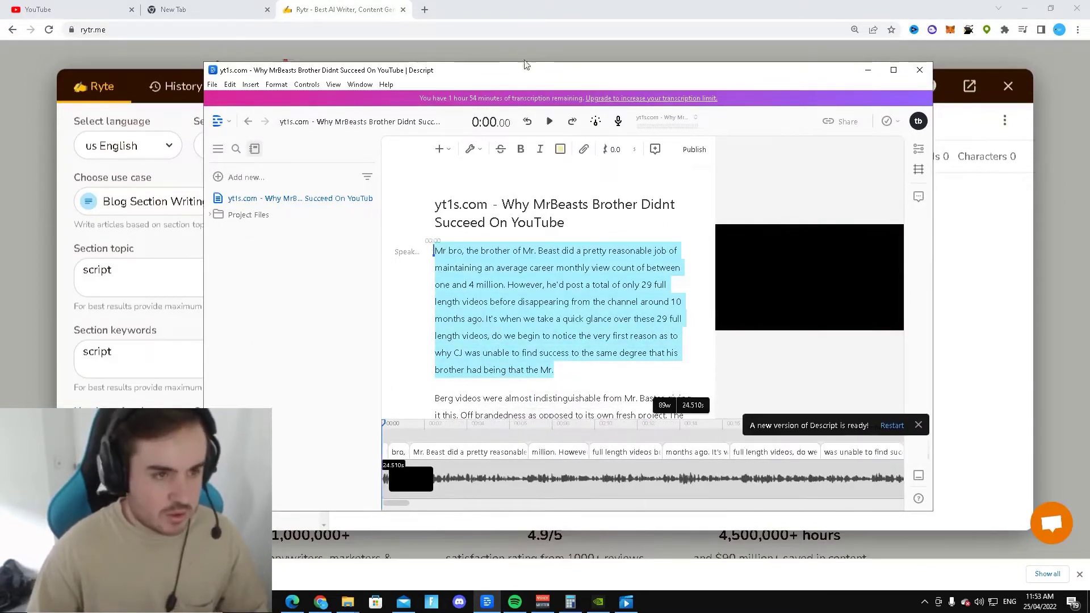
{"action": "left_click", "coordinate": [513, 57]}
{"action": "left_click", "coordinate": [424, 222]}
{"action": "key", "text": "ctrl+v"}
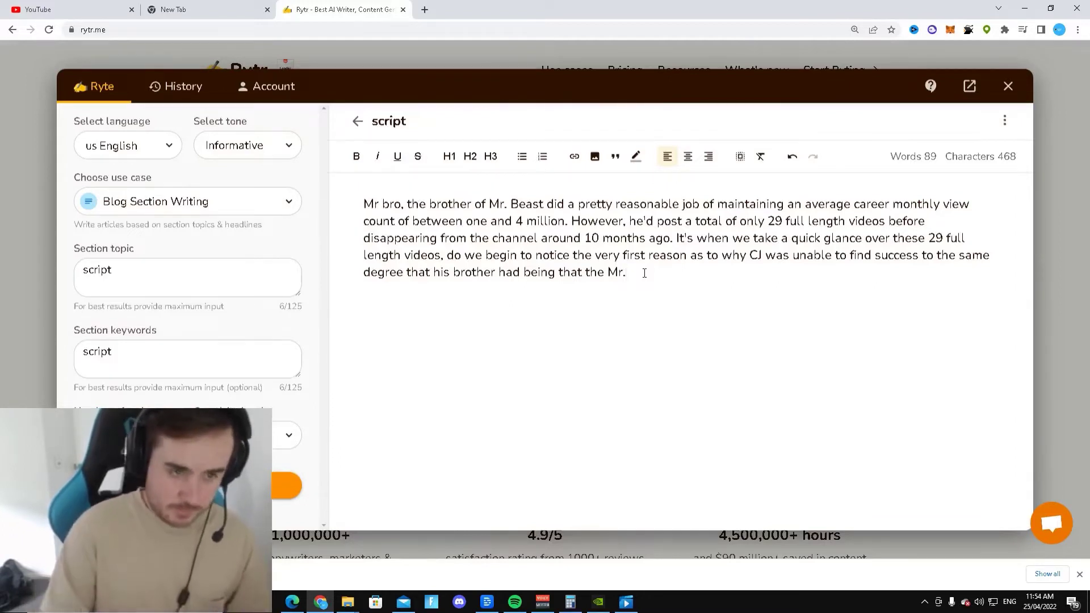
{"action": "left_click_drag", "start_coordinate": [637, 278], "coordinate": [355, 207]}
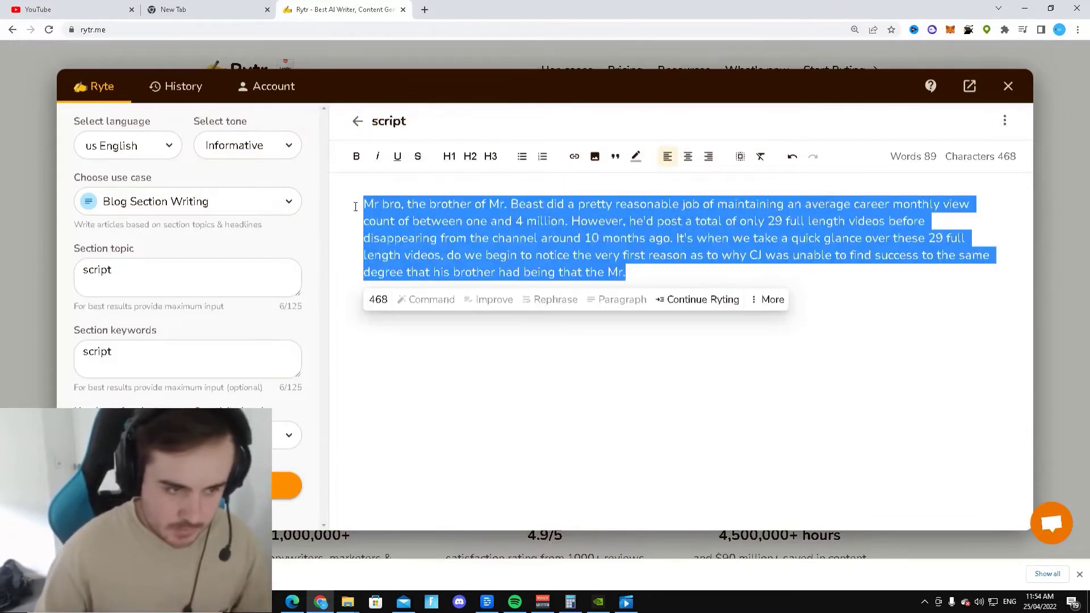
{"action": "right_click", "coordinate": [509, 214]}
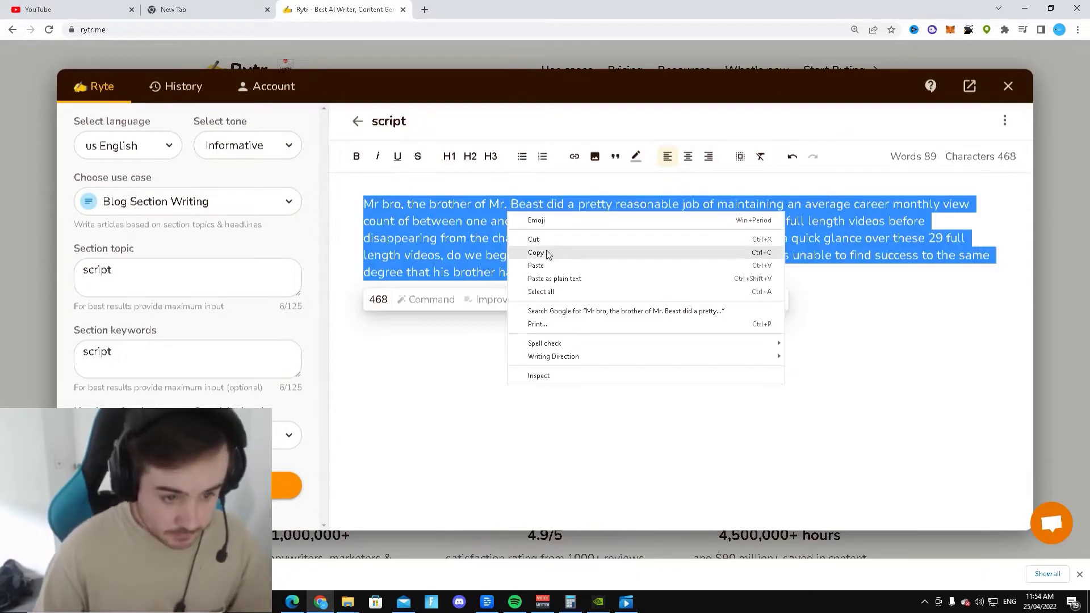
{"action": "left_click", "coordinate": [414, 360]}
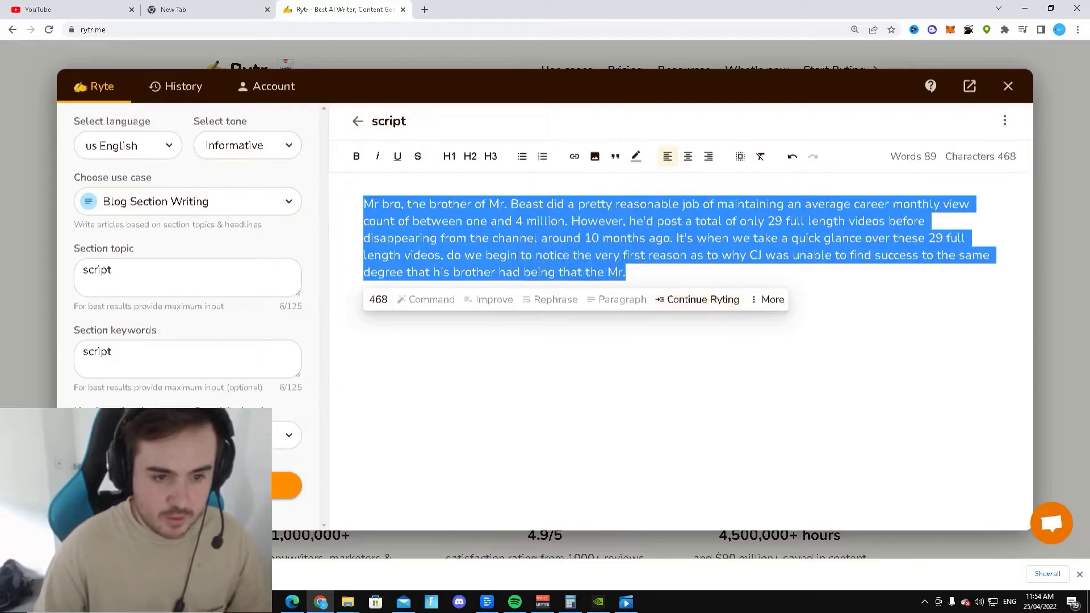
{"action": "key", "text": "Right"}
Rephrase the opening two sentences ending in "10 months ago." and split the remaining text into a separate paragraph.
{"action": "left_click_drag", "start_coordinate": [363, 204], "coordinate": [676, 239]}
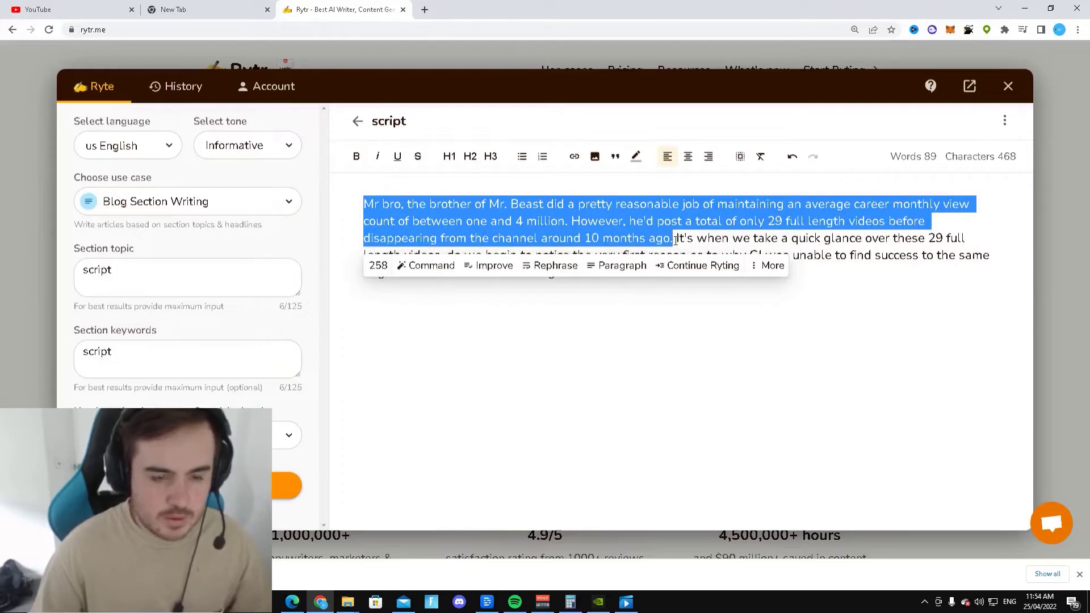
{"action": "right_click", "coordinate": [626, 241]}
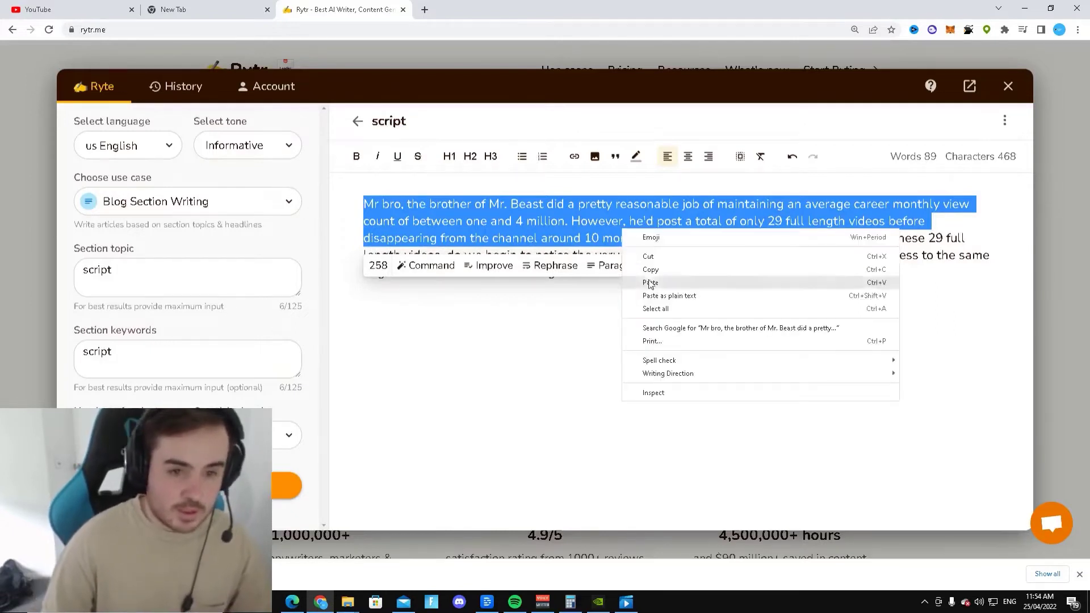
{"action": "left_click", "coordinate": [487, 221]}
{"action": "left_click_drag", "start_coordinate": [671, 238], "coordinate": [364, 205]}
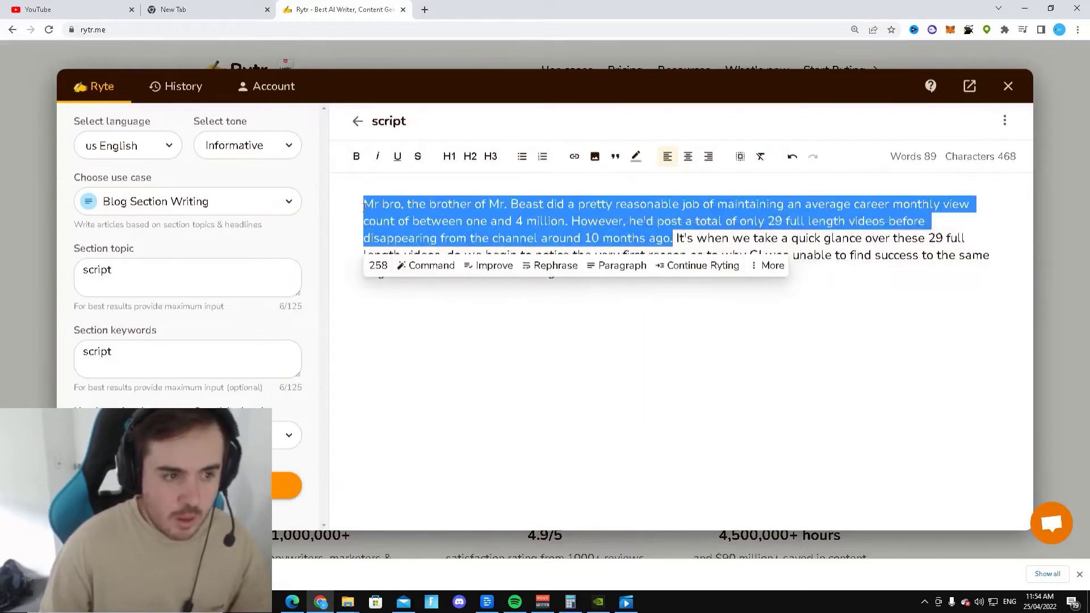
{"action": "left_click", "coordinate": [548, 267]}
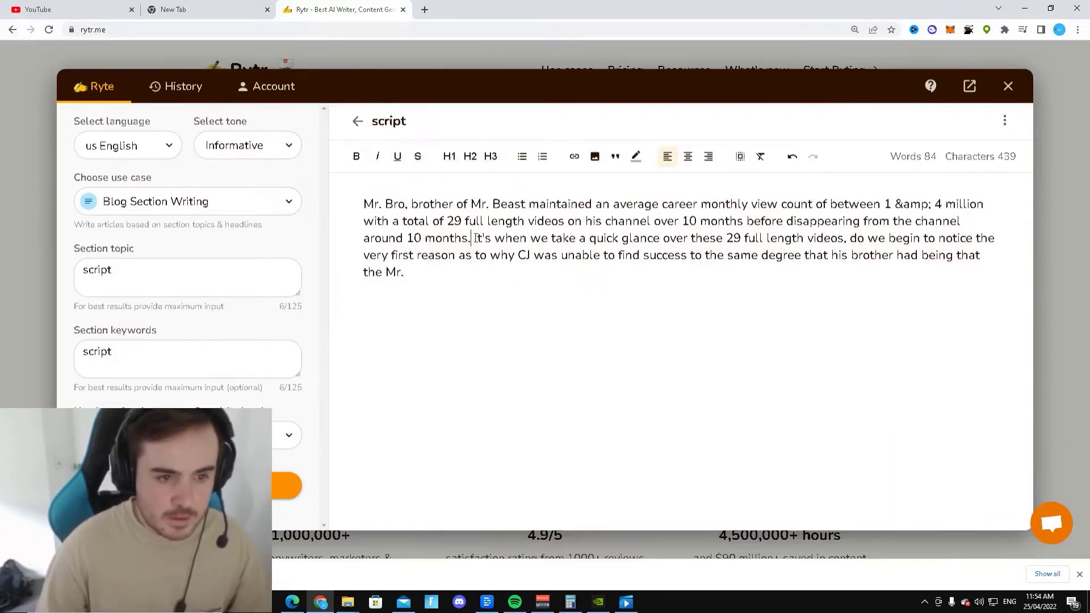
{"action": "key", "text": "Return"}
{"action": "key", "text": "Return"}
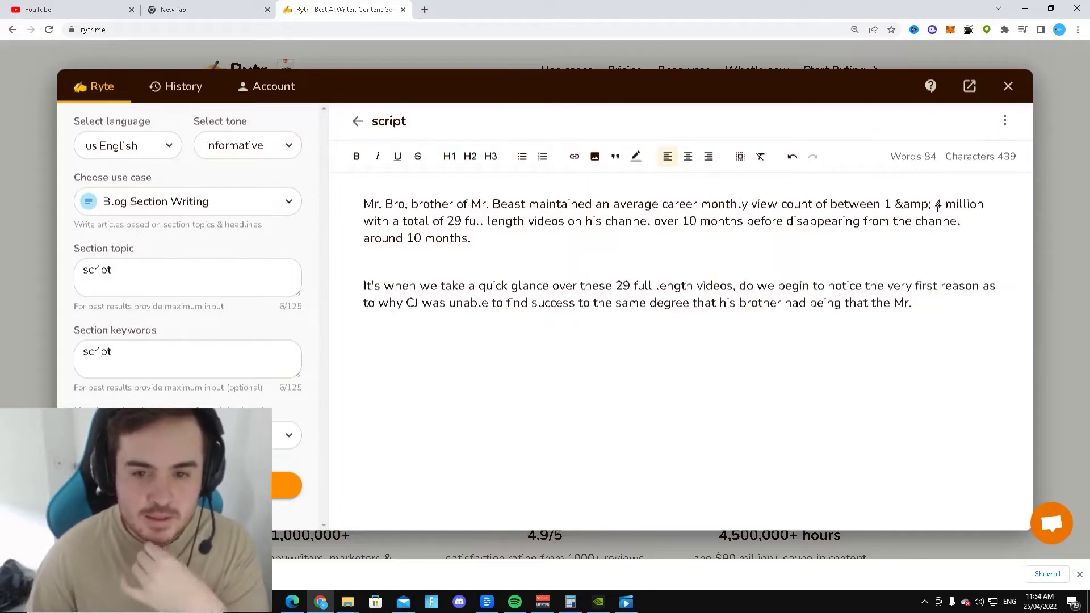
Compare the rephrased text with the original transcript in Descript, and delete the stray "amp;" after the ampersand in Rytr.
{"action": "left_click", "coordinate": [487, 602]}
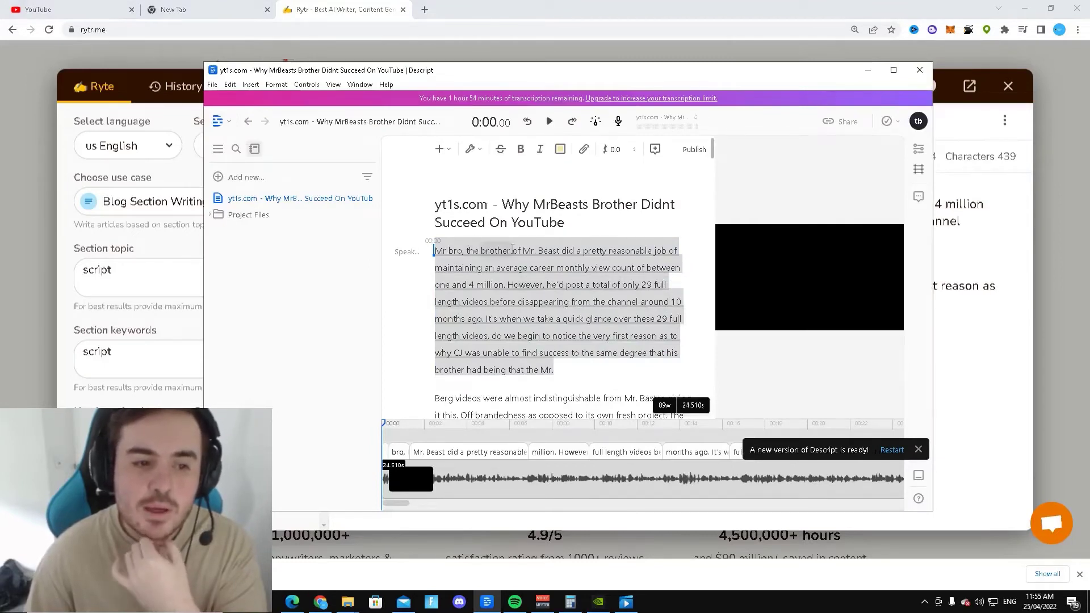
{"action": "left_click_drag", "start_coordinate": [673, 77], "coordinate": [691, 90]}
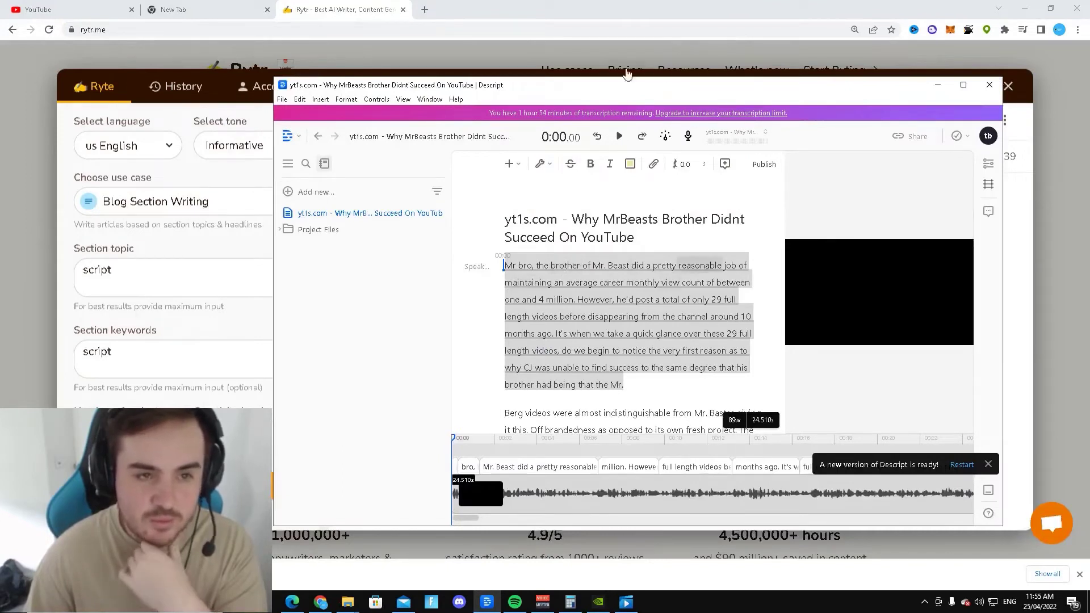
{"action": "left_click", "coordinate": [170, 117]}
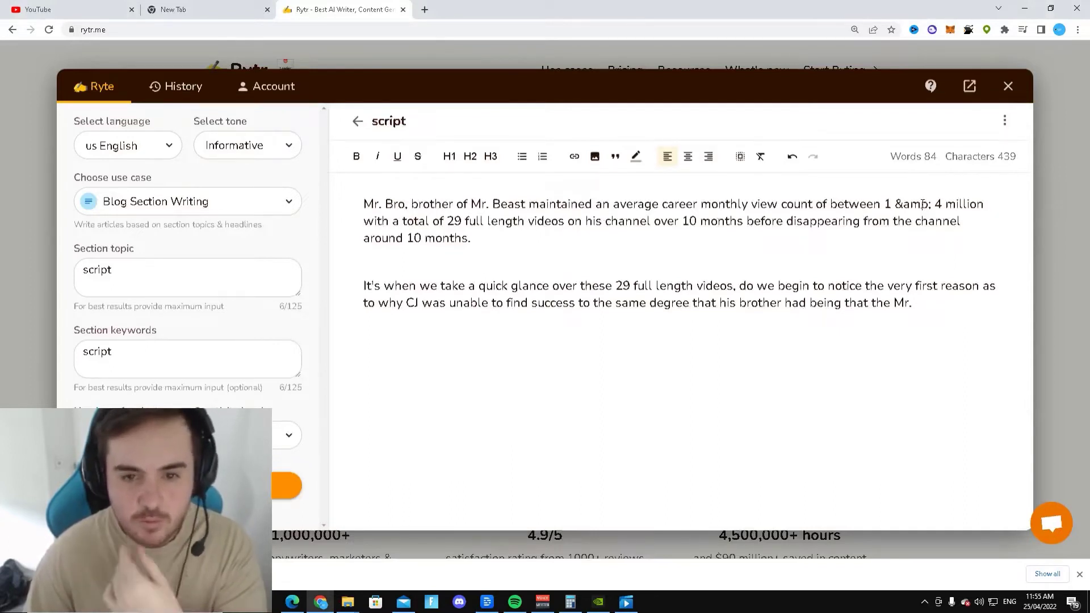
{"action": "left_click_drag", "start_coordinate": [932, 205], "coordinate": [901, 205]}
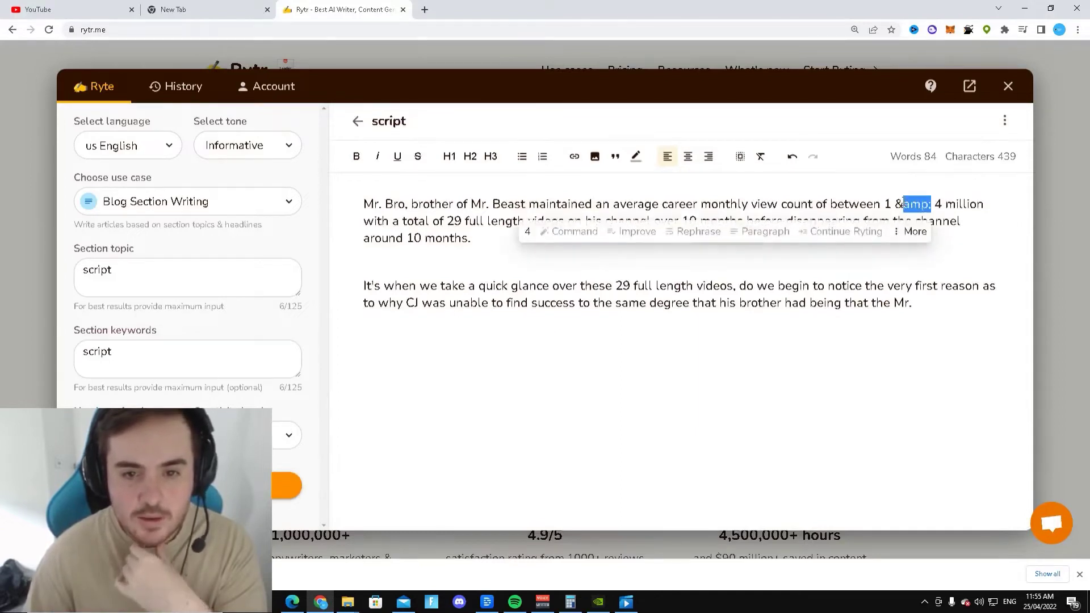
{"action": "key", "text": "BackSpace"}
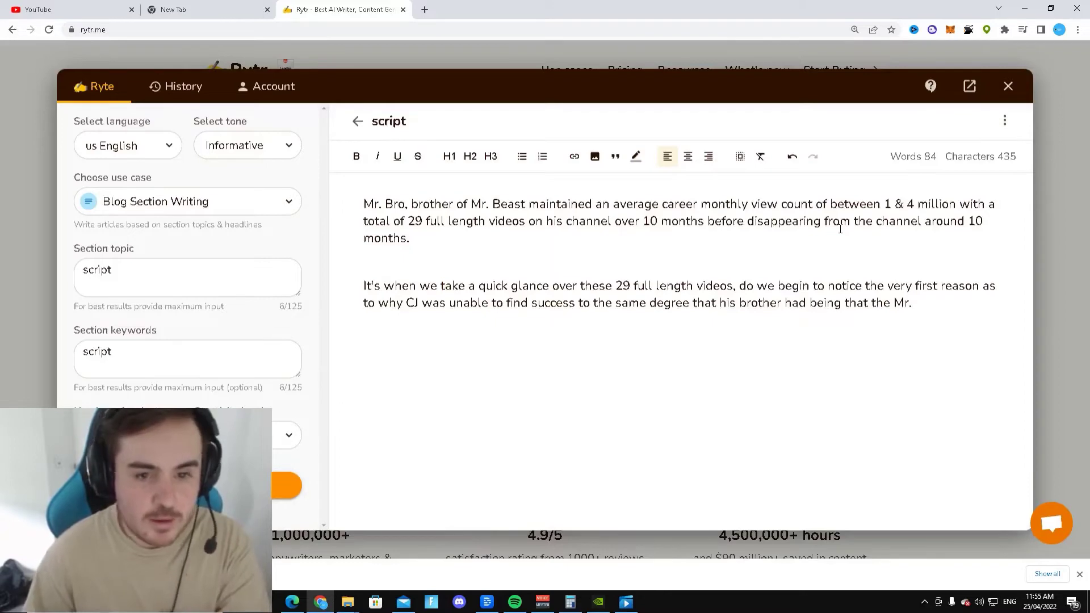
{"action": "left_click", "coordinate": [542, 602]}
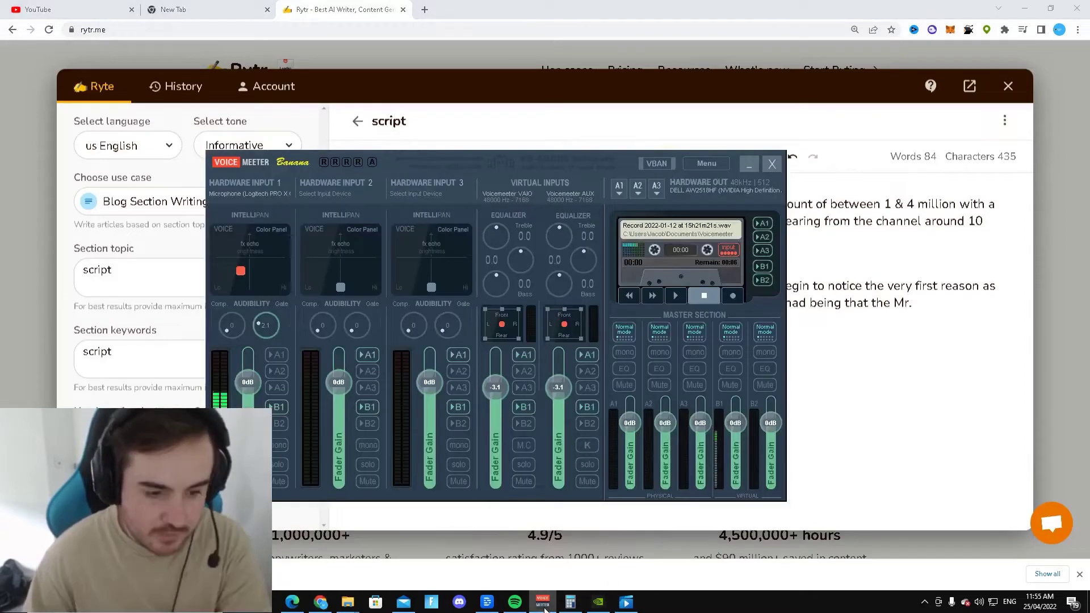
{"action": "left_click", "coordinate": [488, 604]}
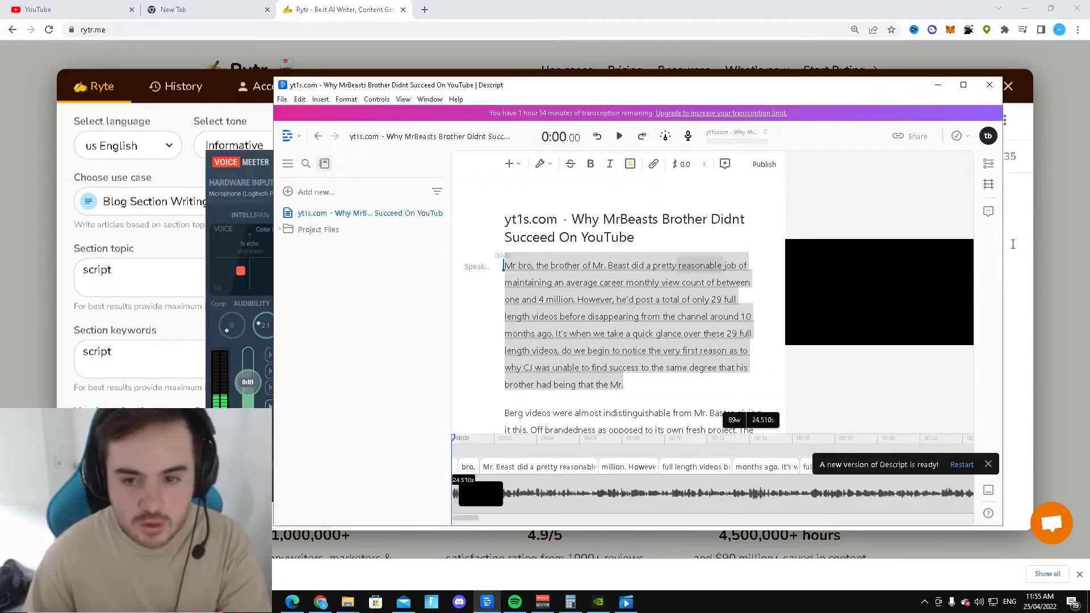
{"action": "left_click", "coordinate": [1044, 213]}
{"action": "left_click_drag", "start_coordinate": [566, 230], "coordinate": [363, 219]}
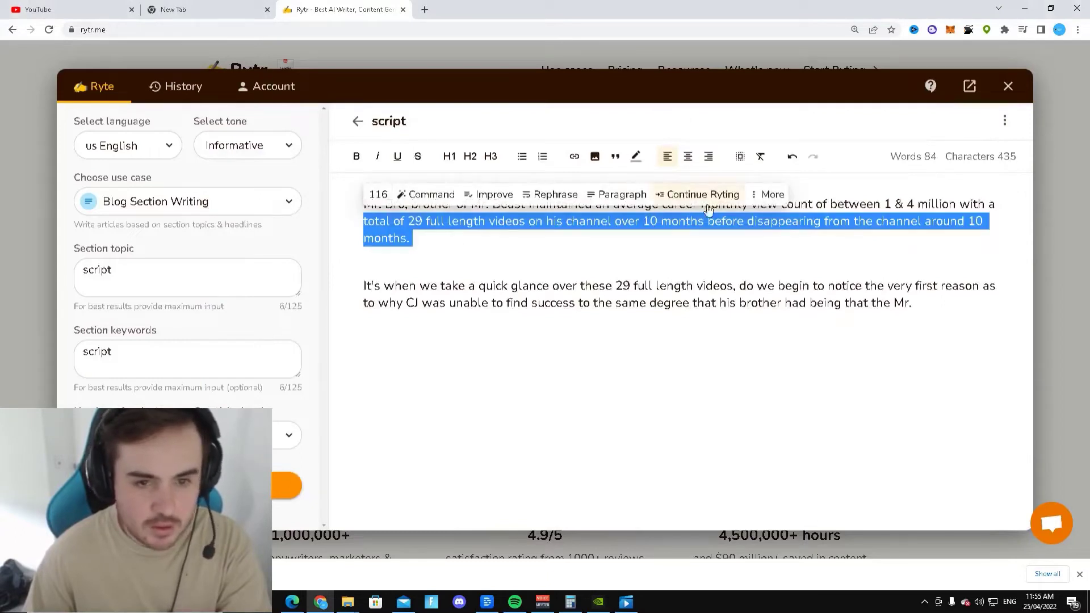
{"action": "left_click", "coordinate": [496, 238]}
Rephrase the whole first paragraph again and delete the second paragraph starting with "It's when we take a quick glance".
{"action": "left_click_drag", "start_coordinate": [412, 239], "coordinate": [363, 204]}
{"action": "right_click", "coordinate": [428, 215]}
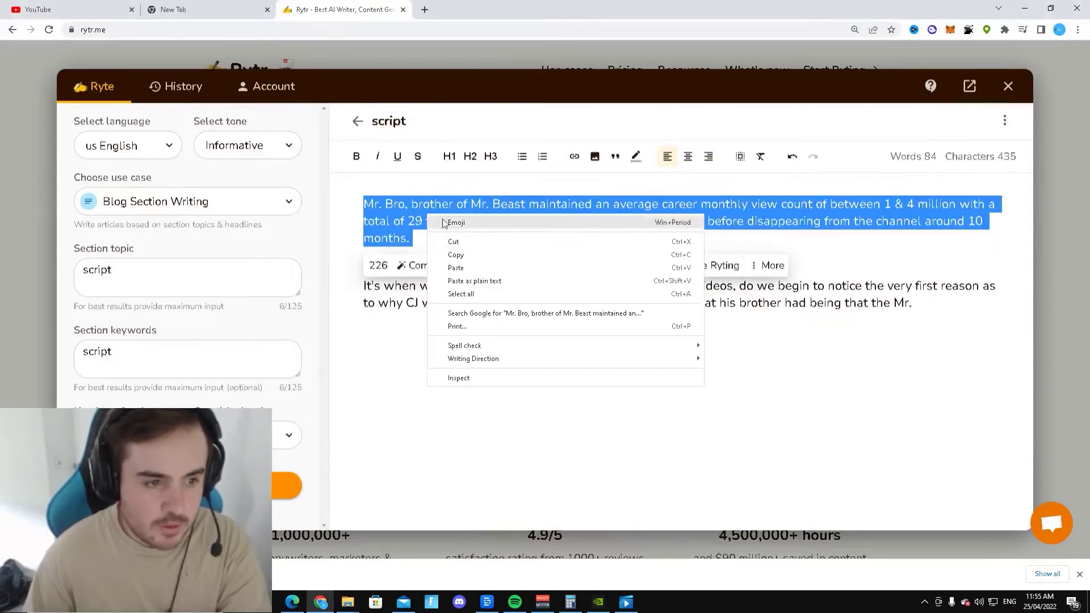
{"action": "left_click", "coordinate": [331, 252]}
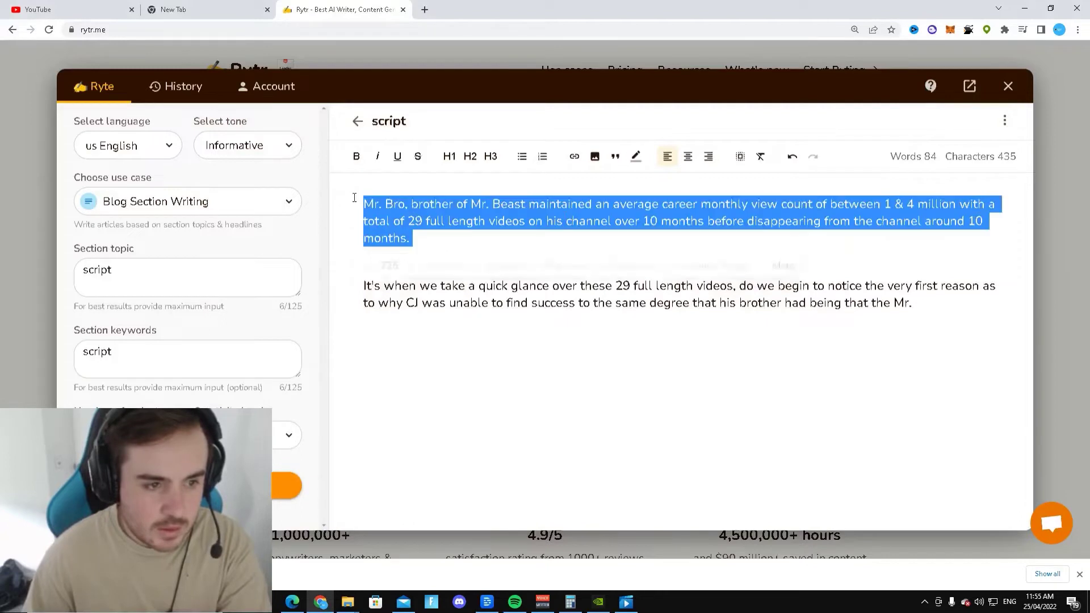
{"action": "triple_click", "coordinate": [464, 237]}
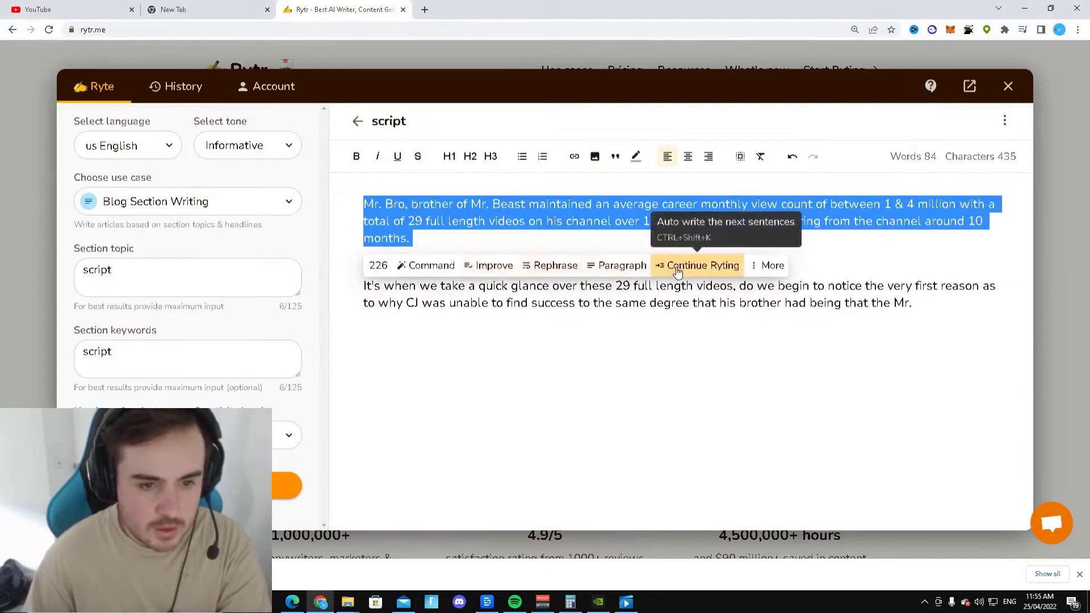
{"action": "left_click", "coordinate": [556, 266]}
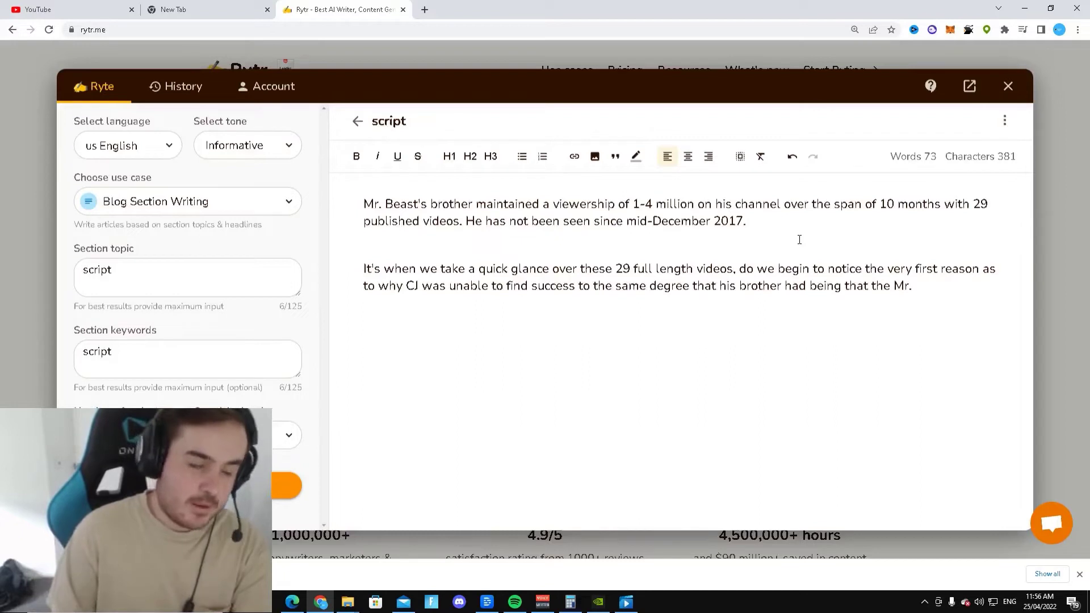
{"action": "left_click_drag", "start_coordinate": [913, 286], "coordinate": [359, 273]}
{"action": "key", "text": "BackSpace"}
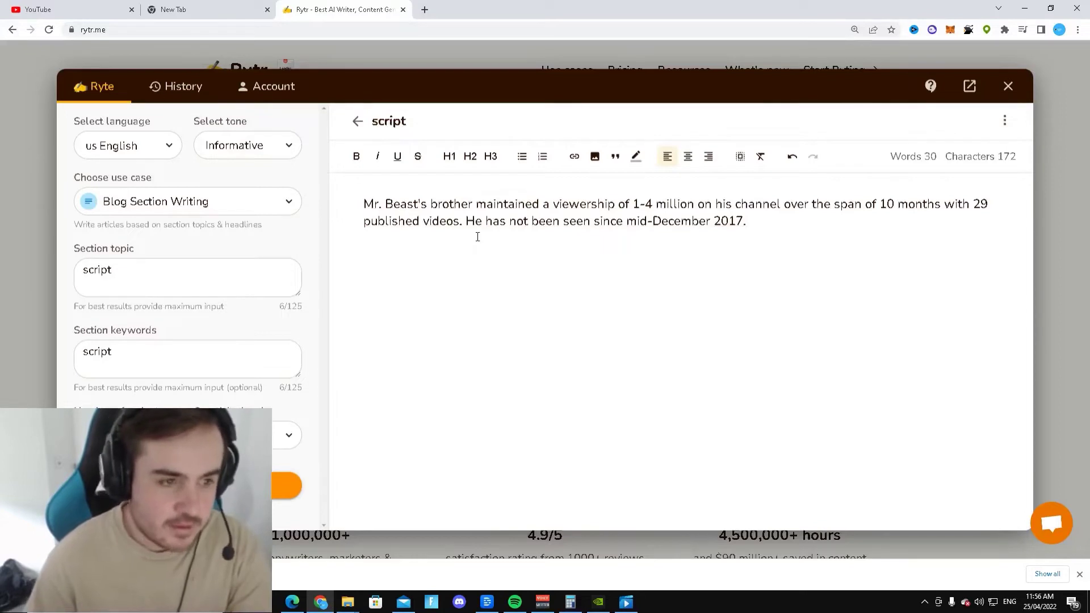
Copy the whole rewritten paragraph about Mr. Beast's brother from the "script" document.
{"action": "left_click_drag", "start_coordinate": [773, 226], "coordinate": [365, 195]}
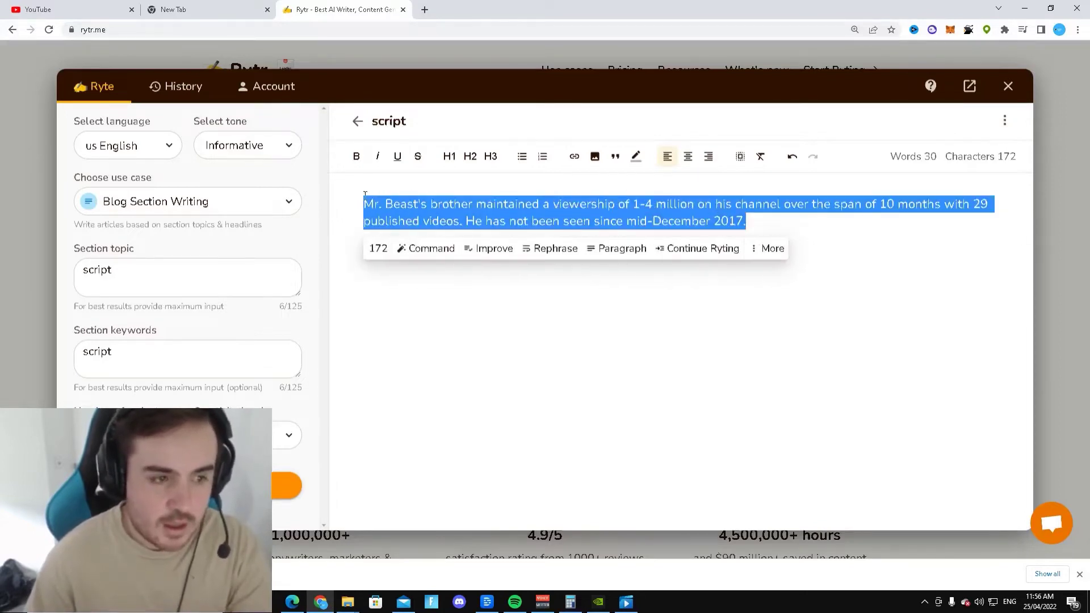
{"action": "right_click", "coordinate": [434, 207]}
{"action": "left_click", "coordinate": [475, 254]}
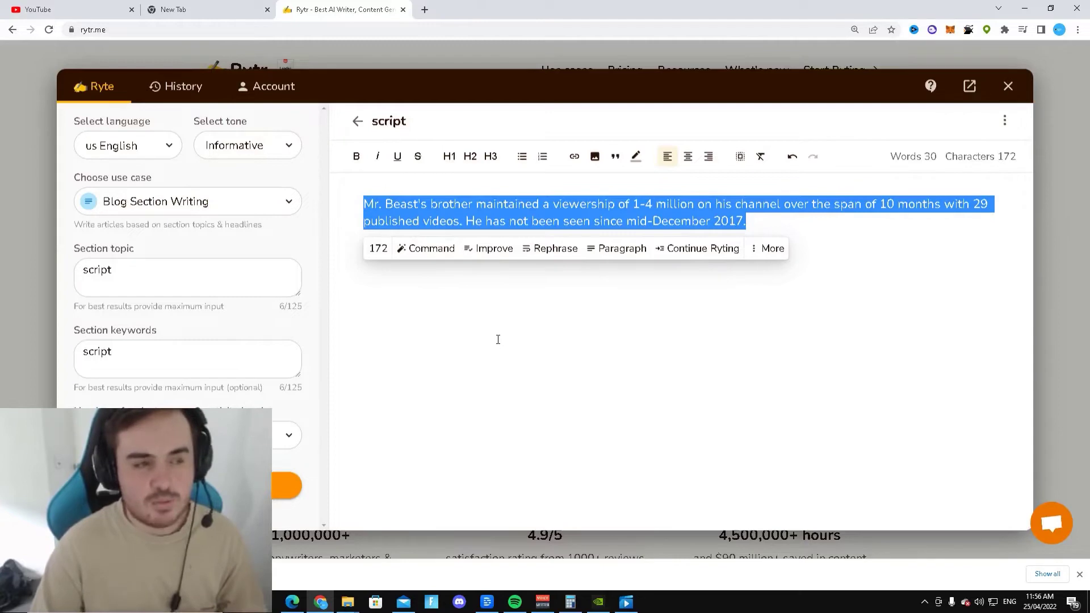
Open pictory.ai in a new browser tab and log in to the account.
{"action": "left_click", "coordinate": [425, 11]}
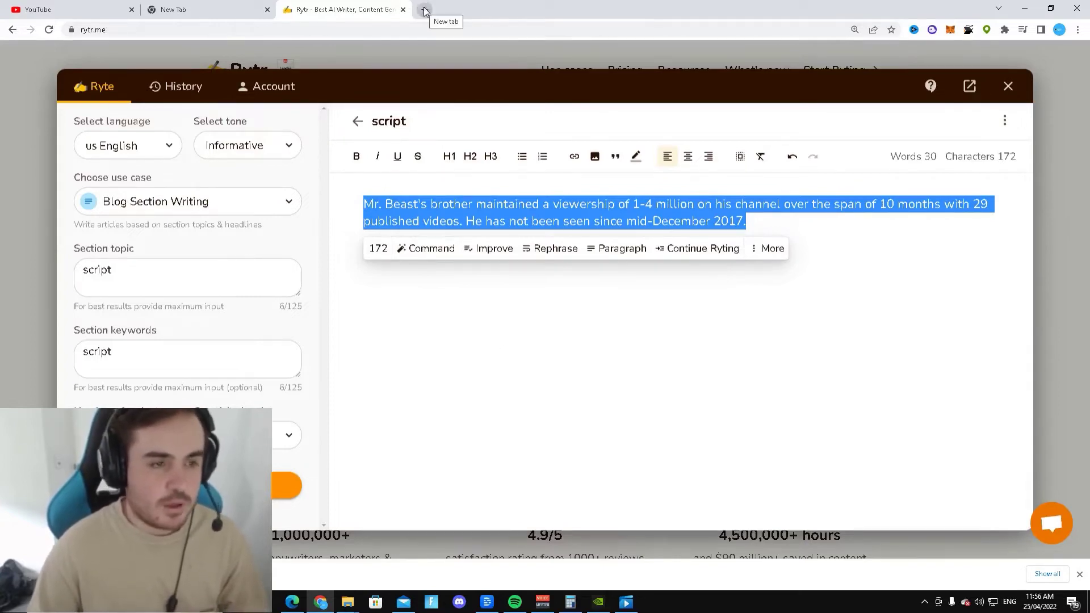
{"action": "type", "text": "pic"}
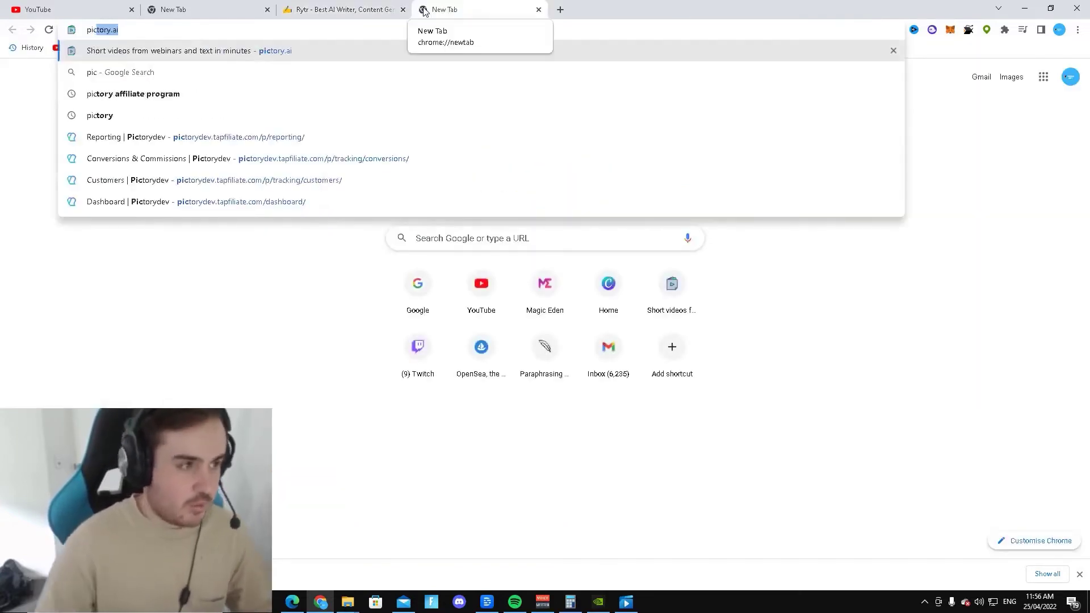
{"action": "left_click", "coordinate": [227, 51]}
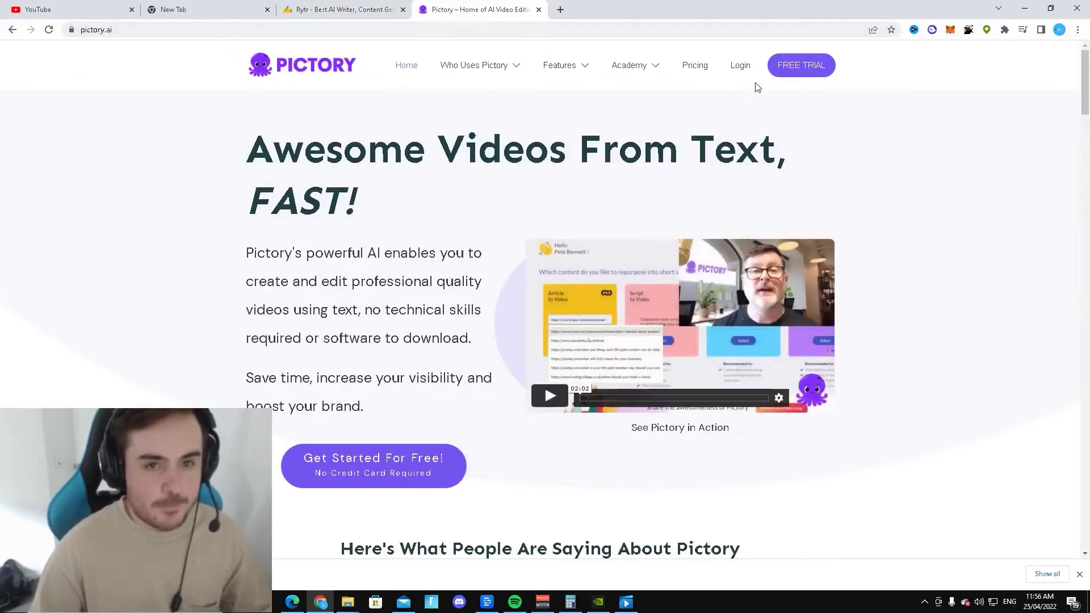
{"action": "left_click", "coordinate": [744, 71]}
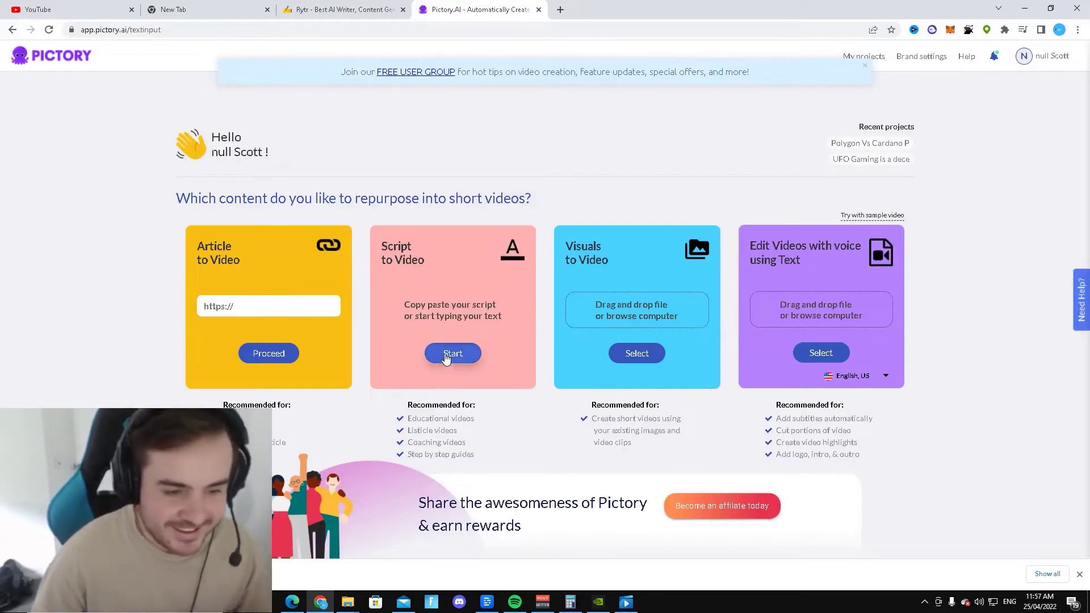
Start a Script to Video project with the copied paragraph as its script and choose the 16:9 Landscape aspect ratio.
{"action": "left_click", "coordinate": [448, 356]}
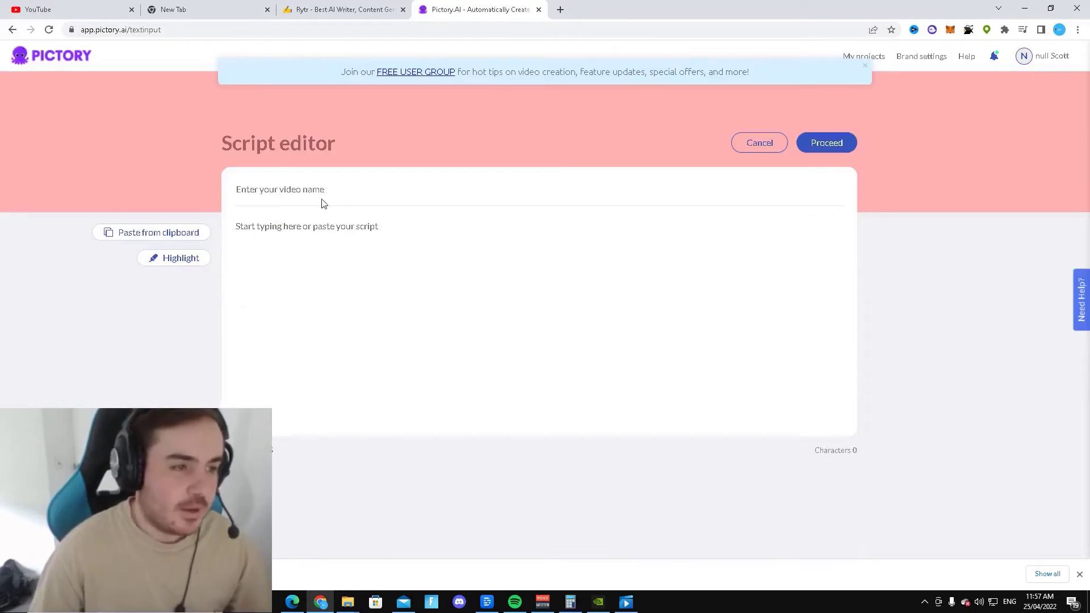
{"action": "left_click", "coordinate": [395, 226]}
{"action": "key", "text": "ctrl+v"}
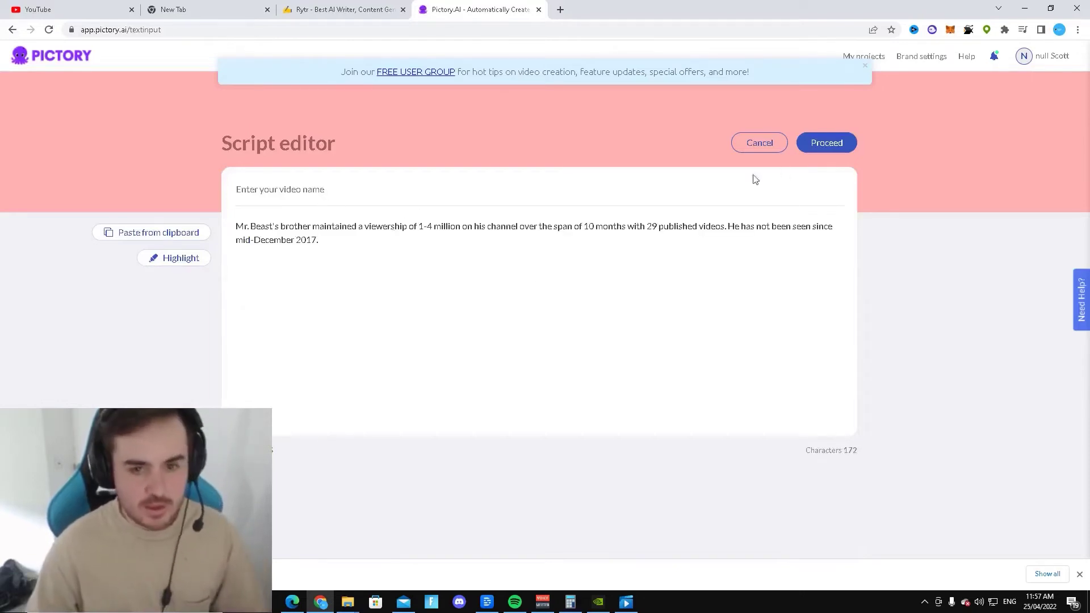
{"action": "left_click", "coordinate": [826, 142]}
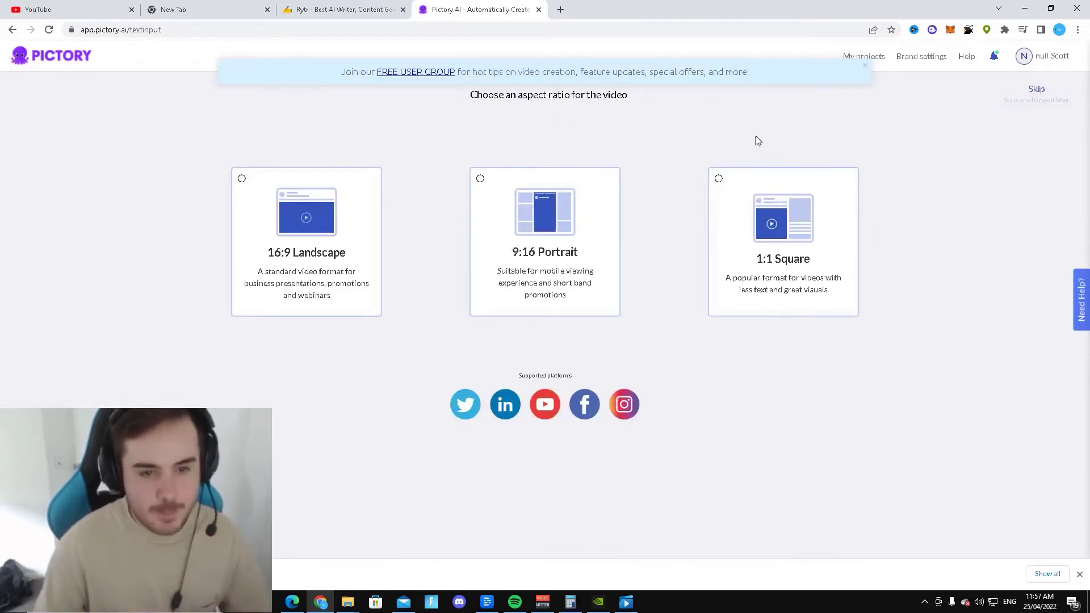
{"action": "left_click", "coordinate": [254, 182]}
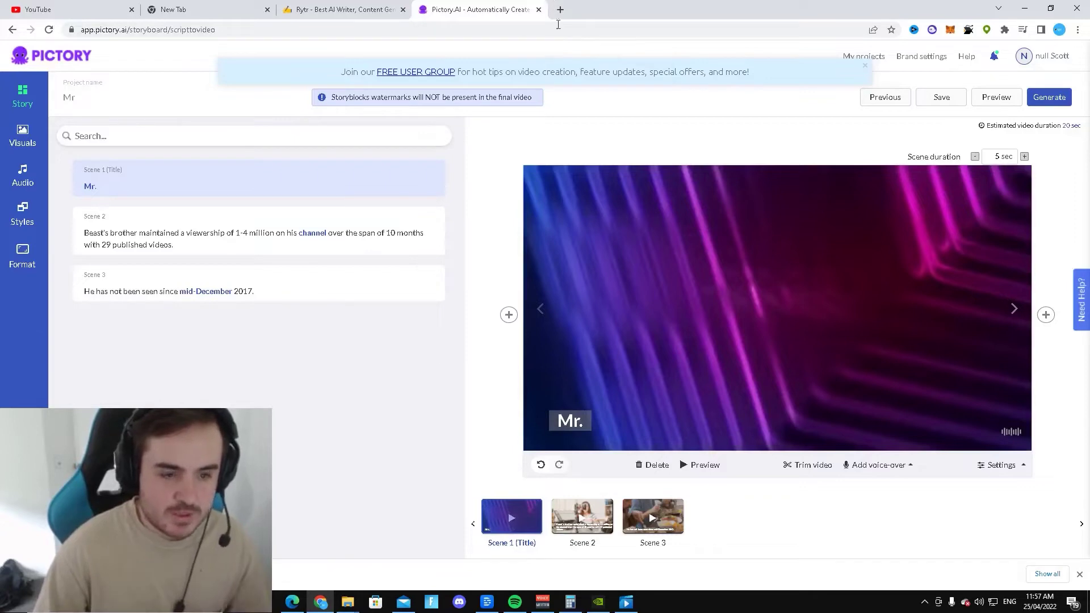
Hide the on-screen text and apply that setting to all scenes of the storyboard.
{"action": "left_click", "coordinate": [105, 242]}
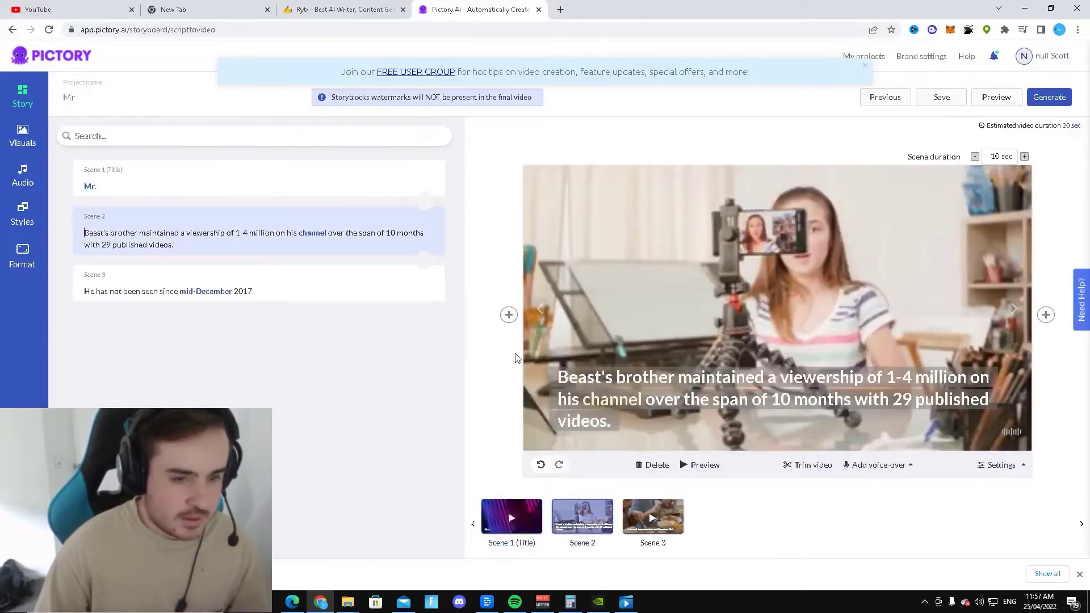
{"action": "left_click", "coordinate": [1001, 465]}
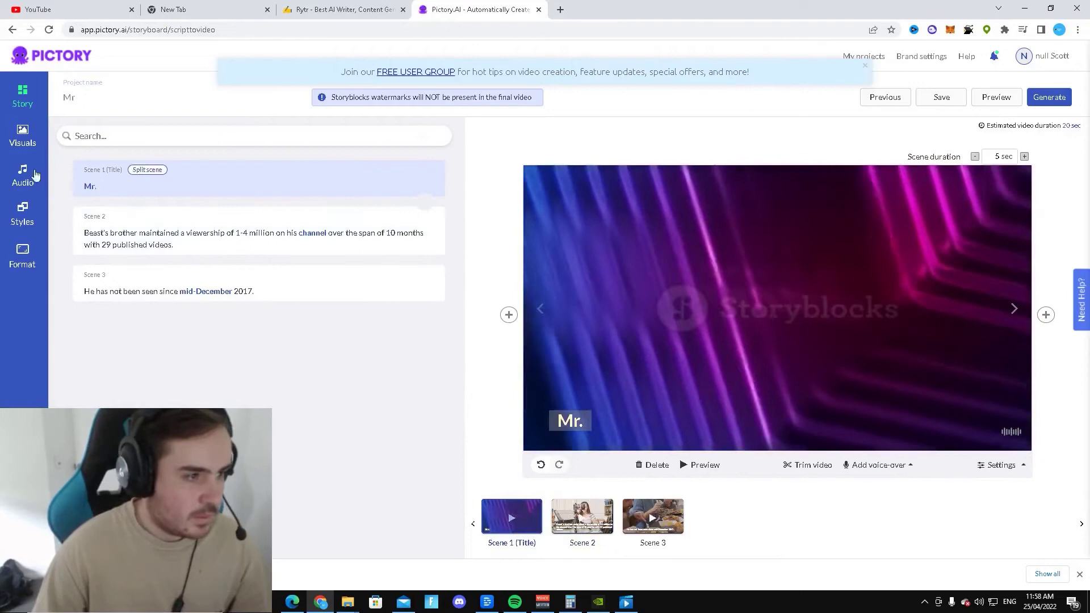
{"action": "mouse_move", "coordinate": [998, 479]}
{"action": "left_click", "coordinate": [1008, 399]}
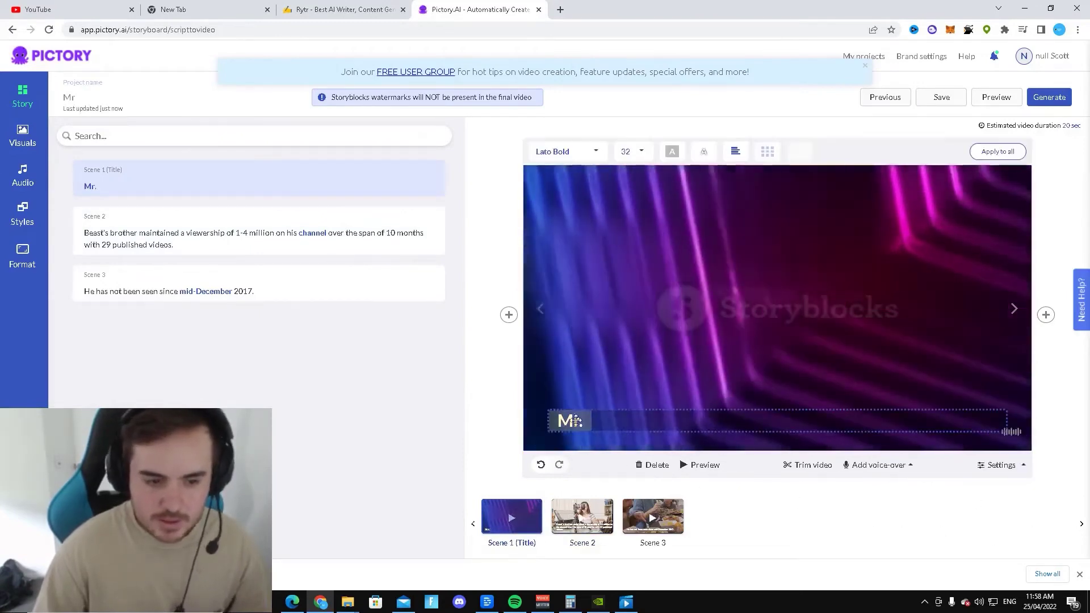
{"action": "mouse_move", "coordinate": [1016, 459]}
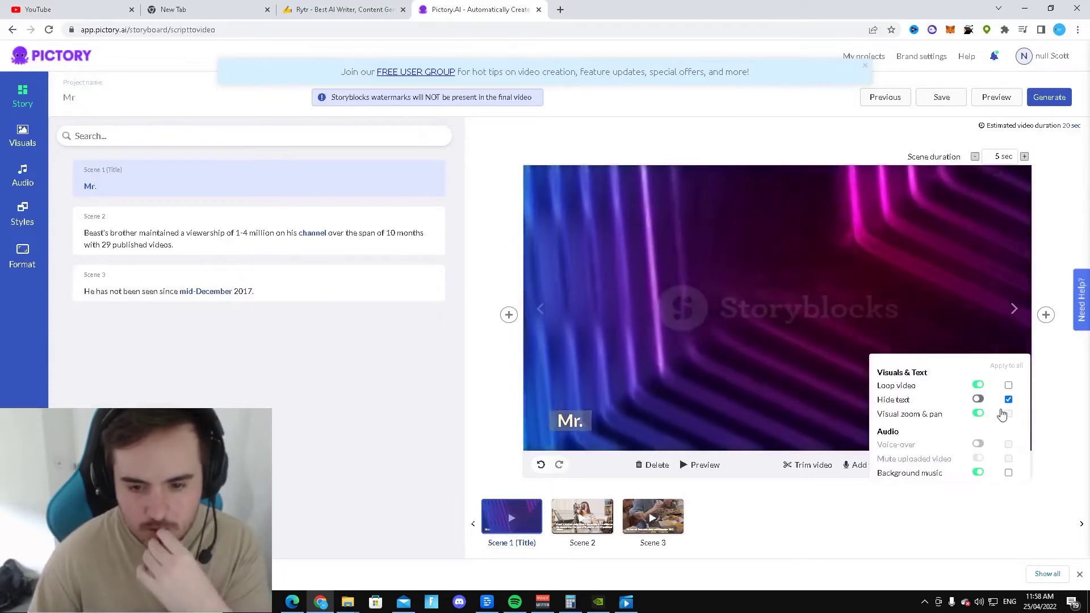
{"action": "left_click", "coordinate": [978, 400]}
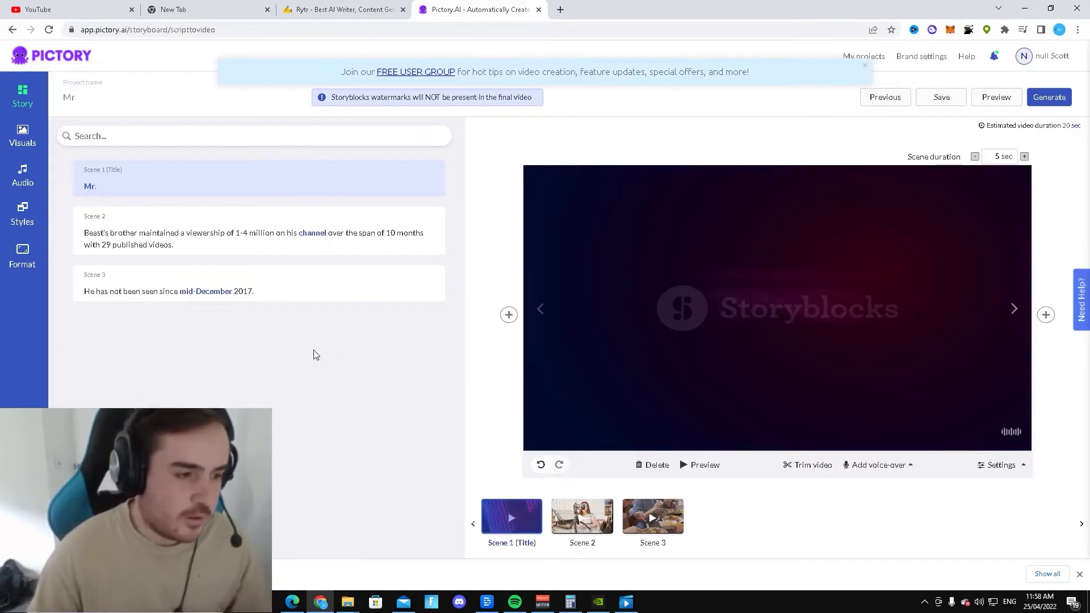
Search Google for "mr beast" in a new tab and open the Business Insider photo among the image results.
{"action": "left_click", "coordinate": [560, 10]}
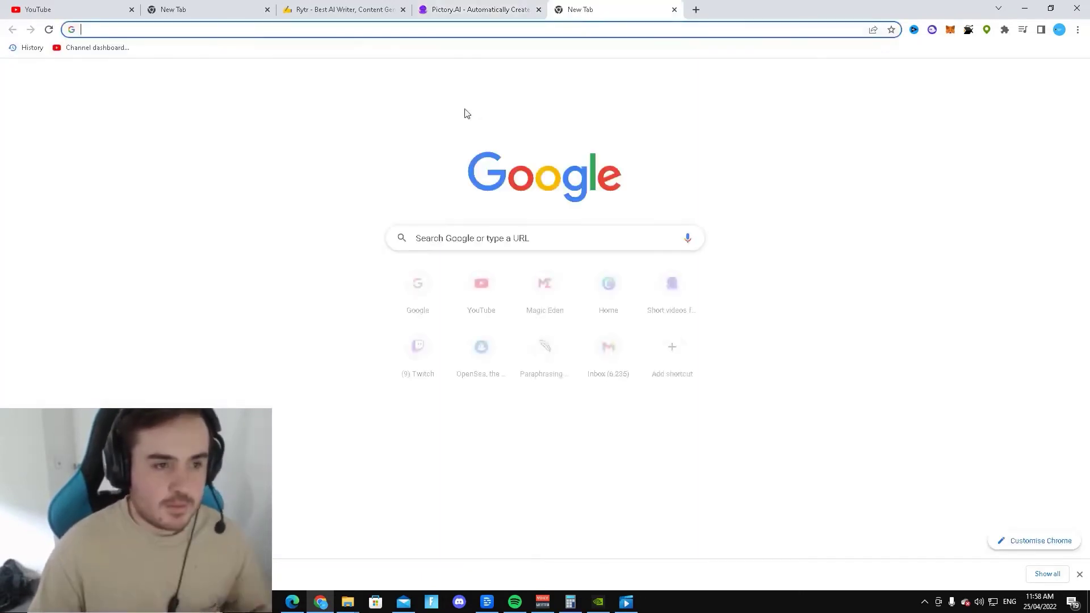
{"action": "left_click", "coordinate": [438, 238]}
{"action": "type", "text": "mr beas"}
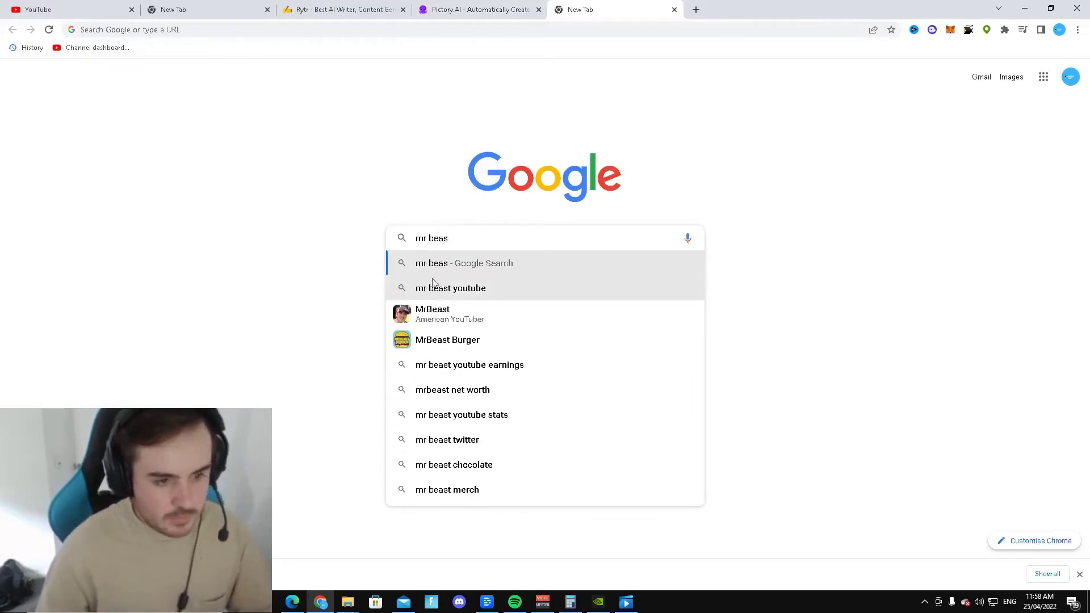
{"action": "left_click", "coordinate": [434, 313]}
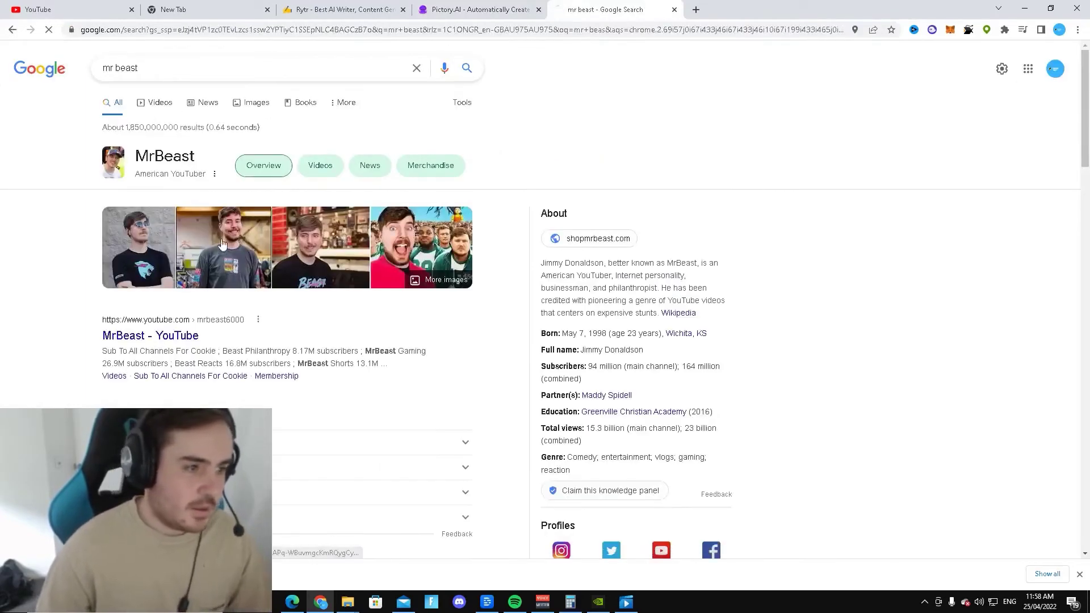
{"action": "left_click", "coordinate": [320, 250]}
Save the opened photo as "mr beast" in the pictory folder on the Desktop.
{"action": "right_click", "coordinate": [786, 230]}
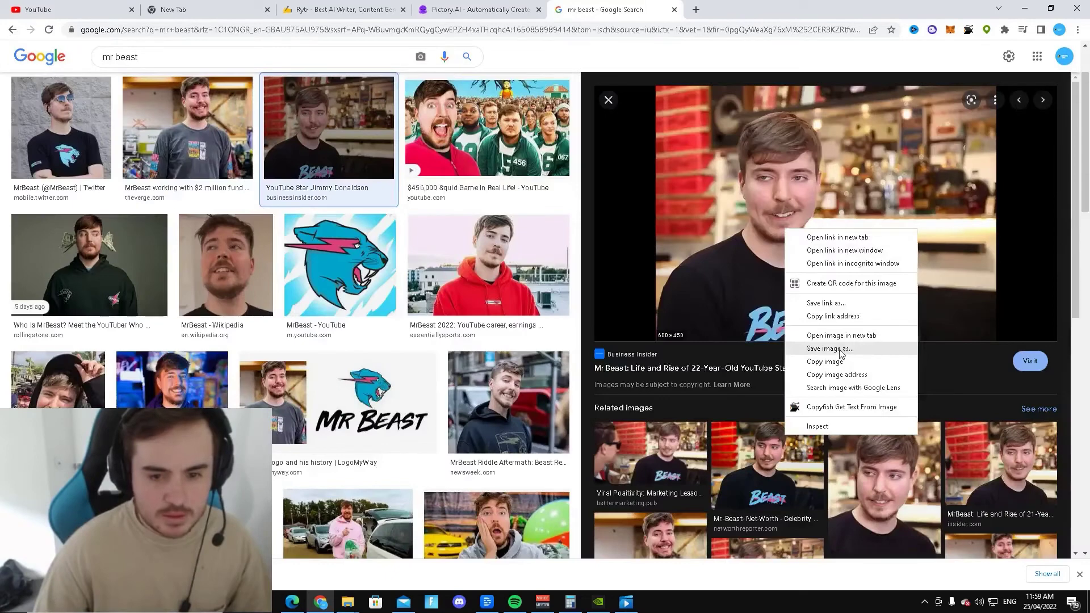
{"action": "left_click", "coordinate": [839, 356]}
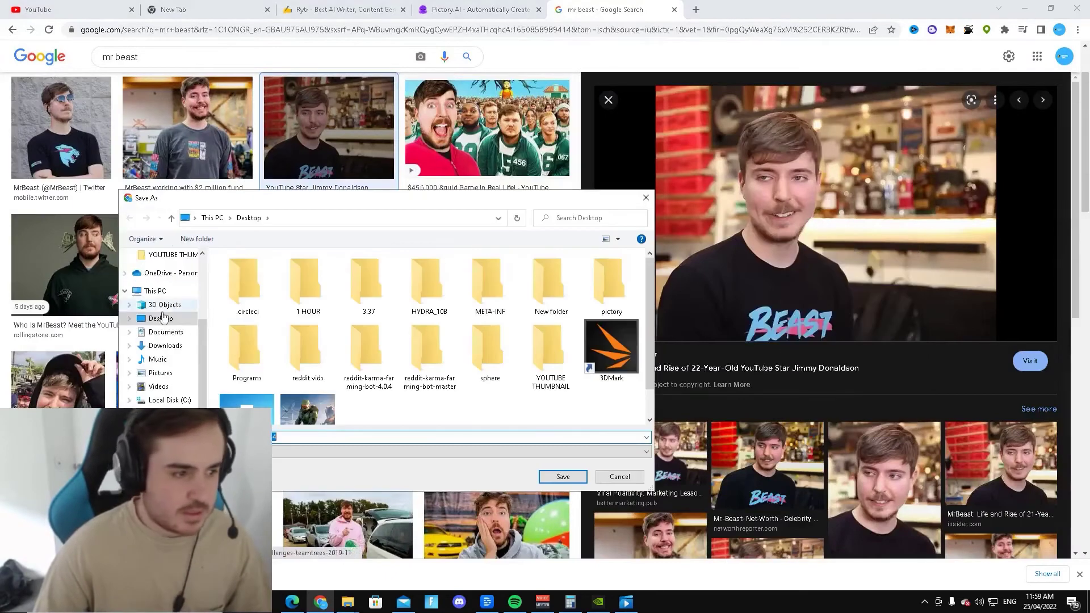
{"action": "double_click", "coordinate": [611, 350]}
{"action": "key", "text": "BackSpace"}
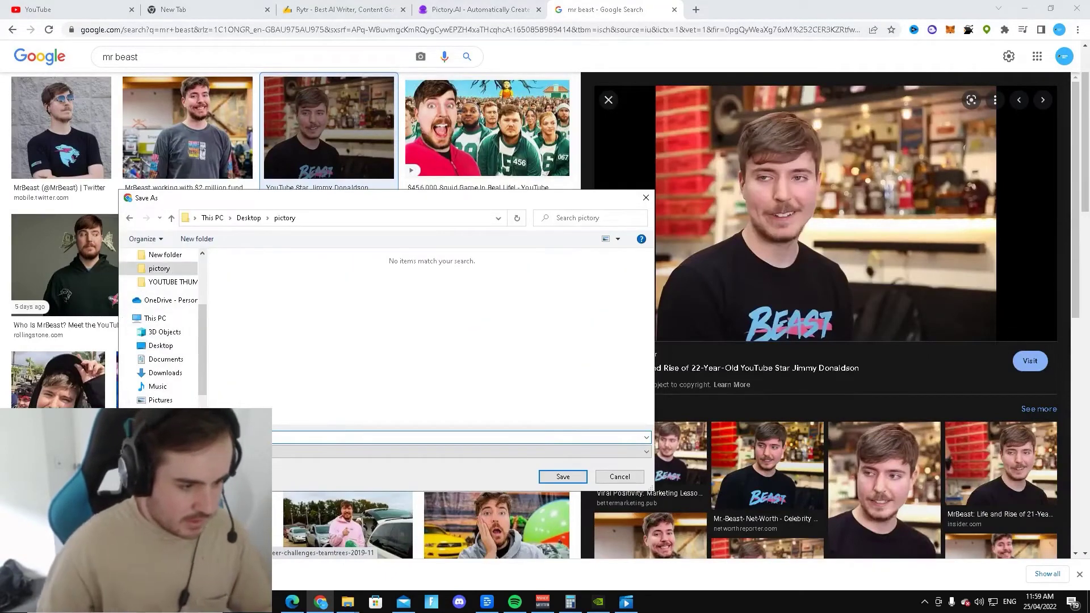
{"action": "left_click", "coordinate": [562, 477]}
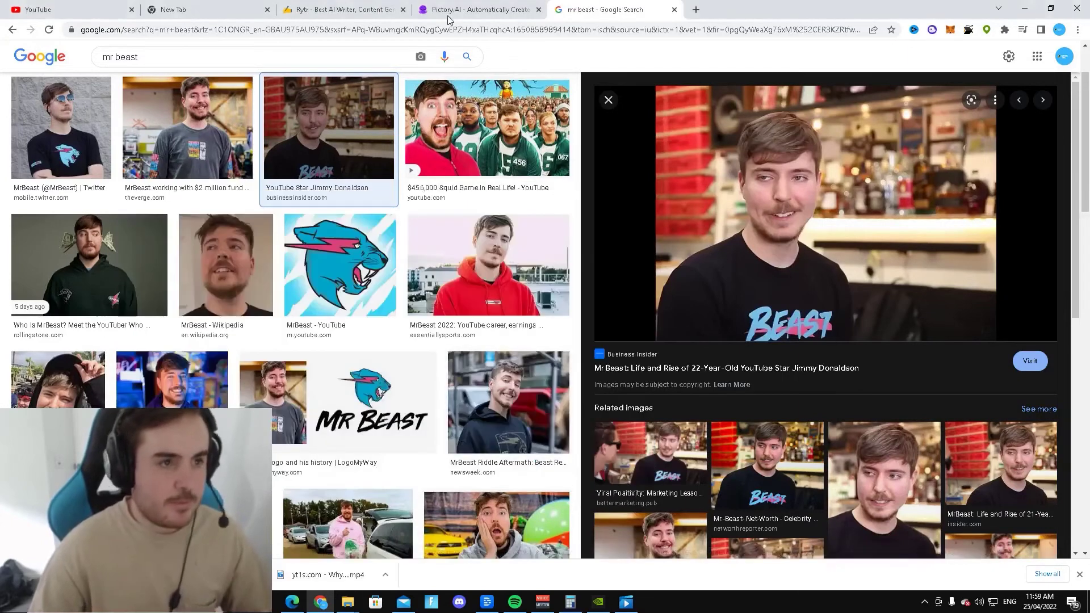
Upload the "mr beast" image from the pictory folder to the Pictory project and use it as the visual of Scene 1.
{"action": "left_click", "coordinate": [508, 11]}
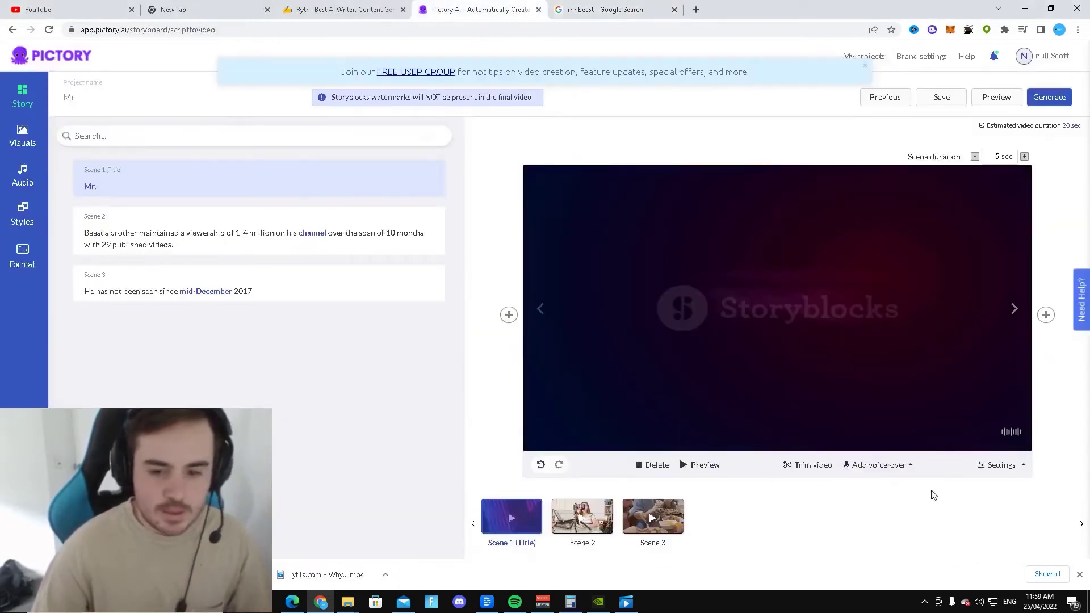
{"action": "left_click", "coordinate": [13, 136]}
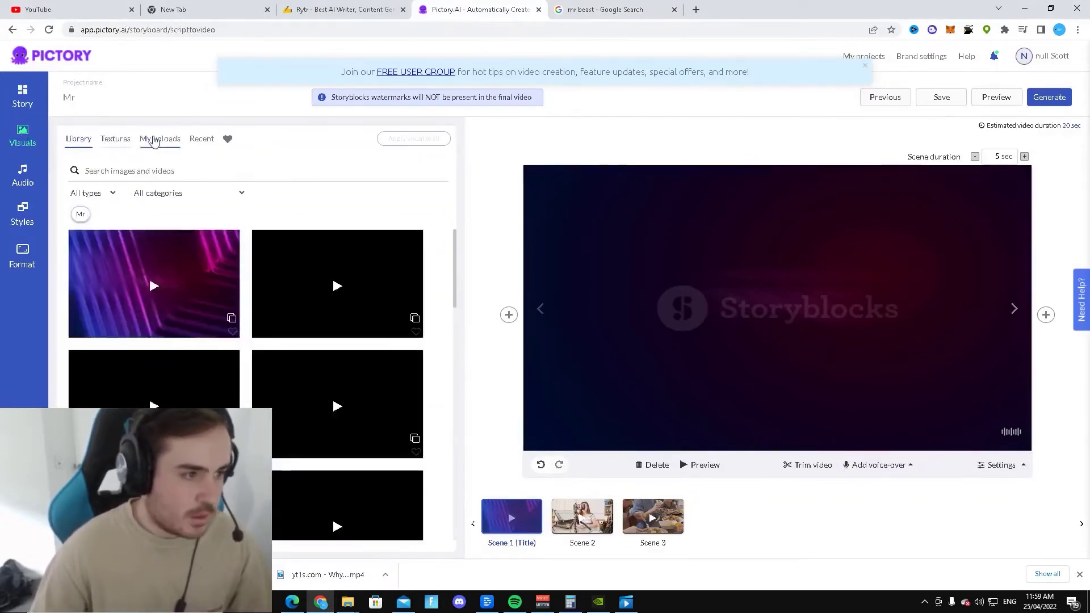
{"action": "left_click", "coordinate": [153, 141]}
{"action": "left_click", "coordinate": [236, 204]}
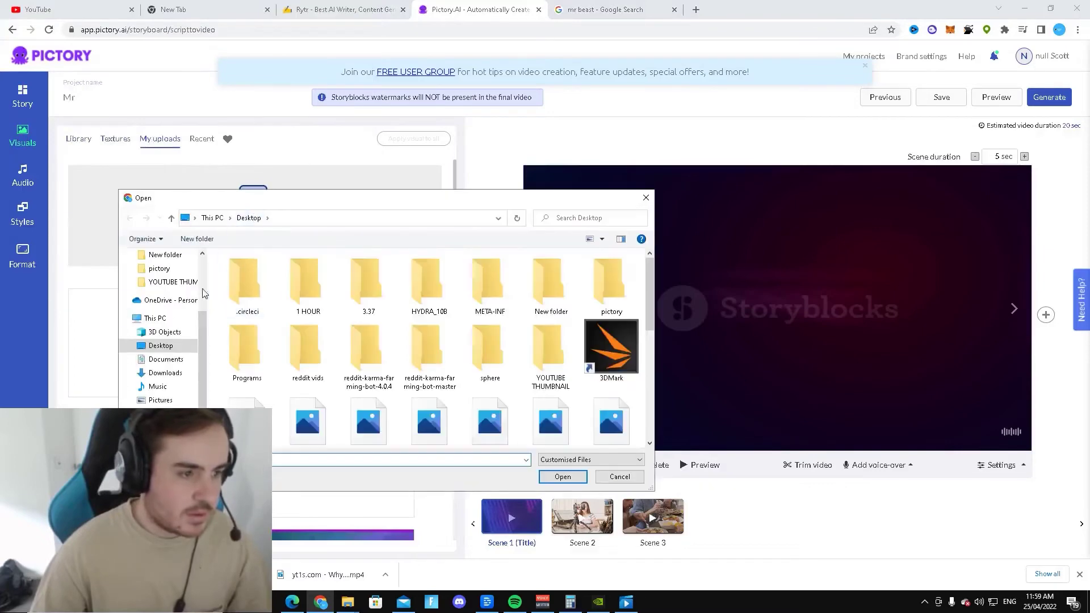
{"action": "left_click", "coordinate": [159, 268]}
{"action": "scroll", "coordinate": [348, 410], "scroll_direction": "down", "scroll_amount": 3}
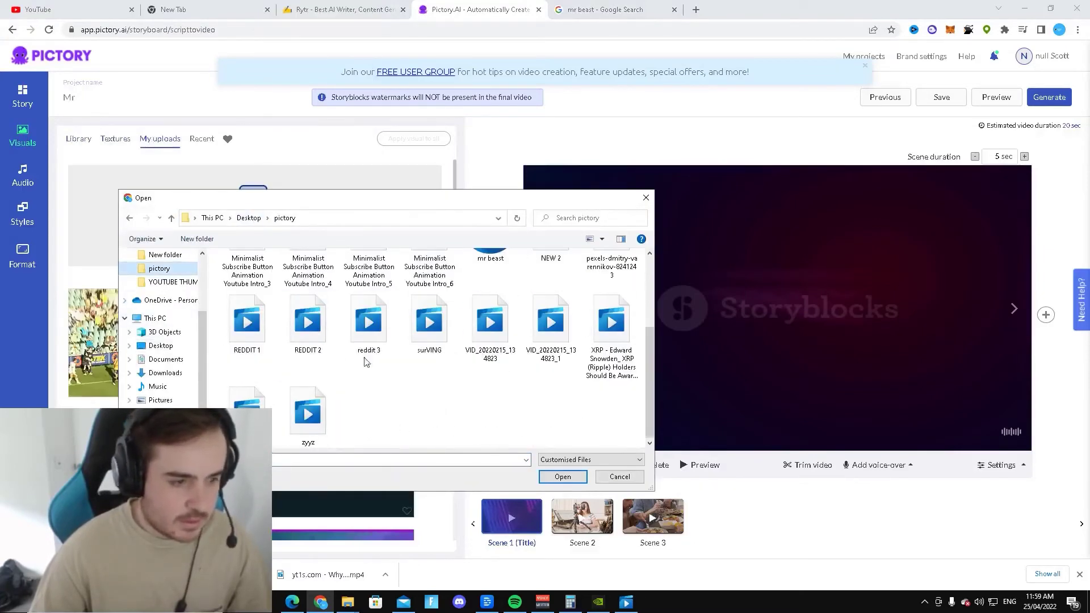
{"action": "scroll", "coordinate": [366, 362], "scroll_direction": "up", "scroll_amount": 3}
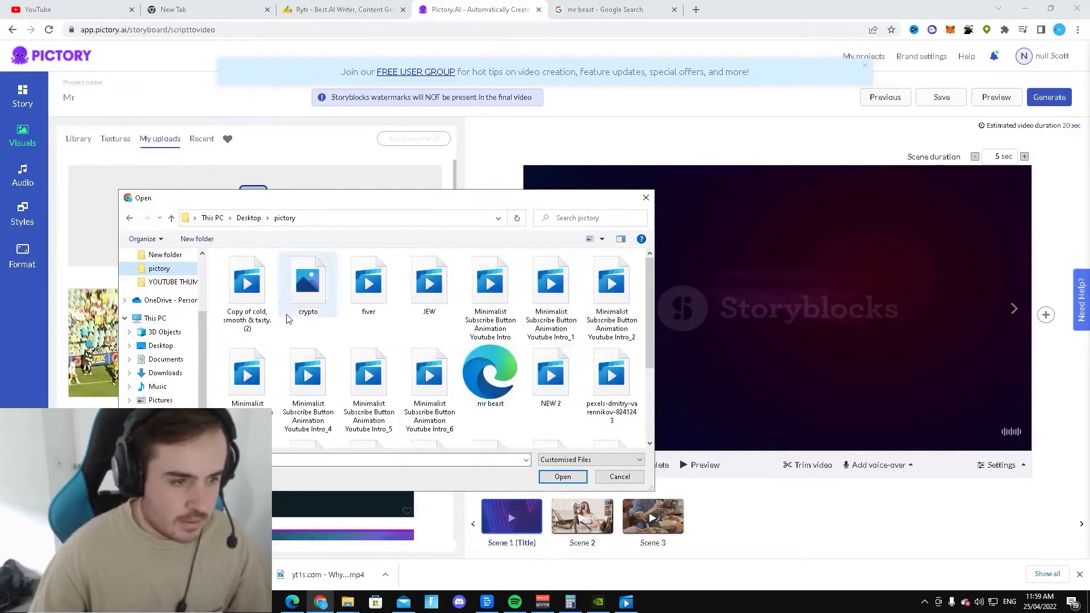
{"action": "scroll", "coordinate": [451, 327], "scroll_direction": "down", "scroll_amount": 2}
{"action": "scroll", "coordinate": [413, 344], "scroll_direction": "up", "scroll_amount": 2}
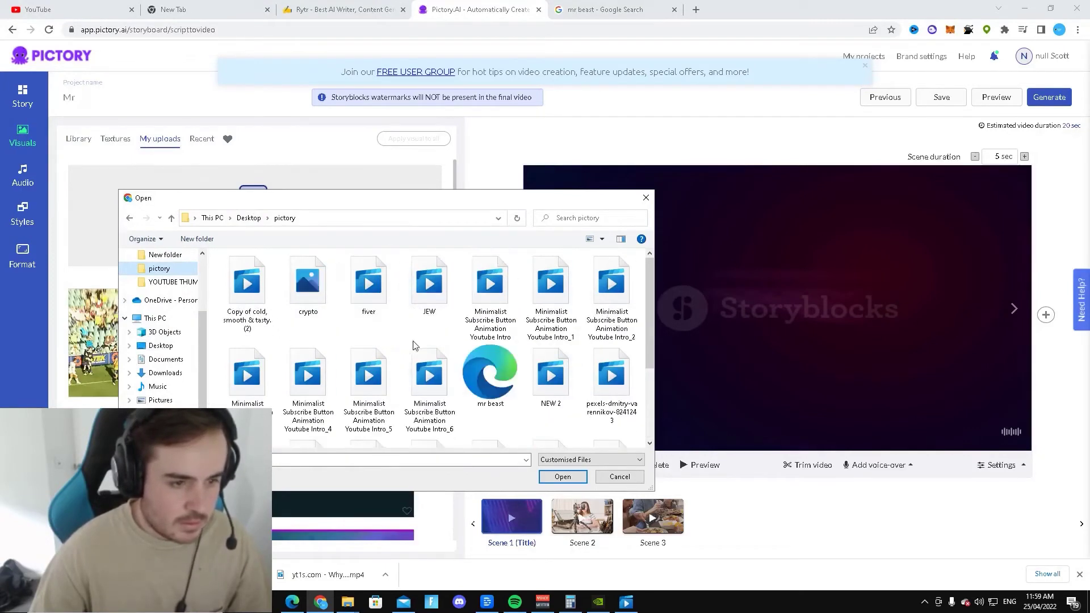
{"action": "scroll", "coordinate": [442, 353], "scroll_direction": "down", "scroll_amount": 1}
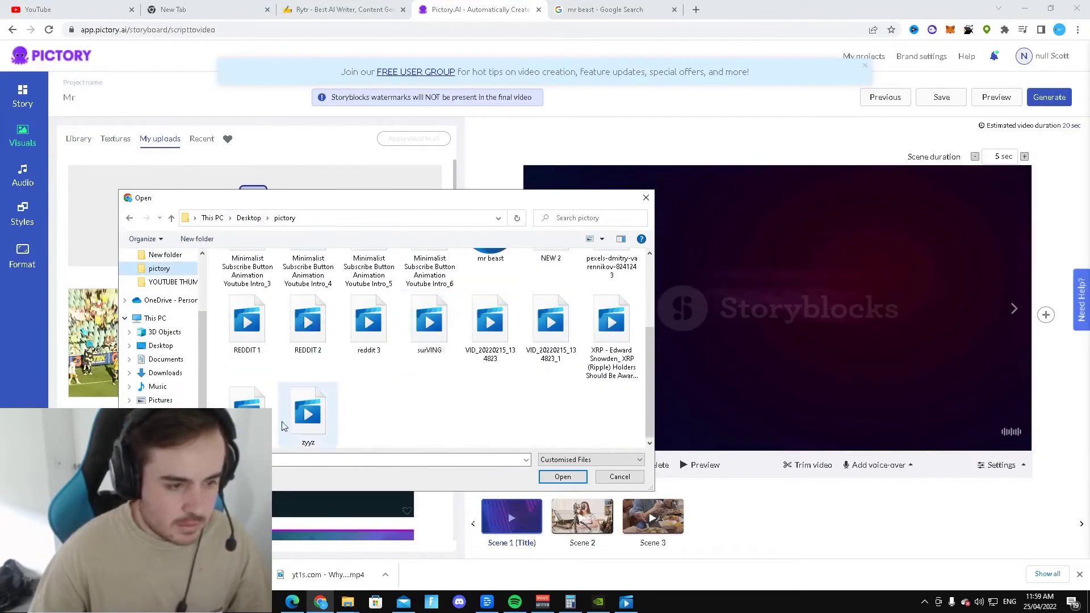
{"action": "type", "text": "mr "}
{"action": "type", "text": "beast"}
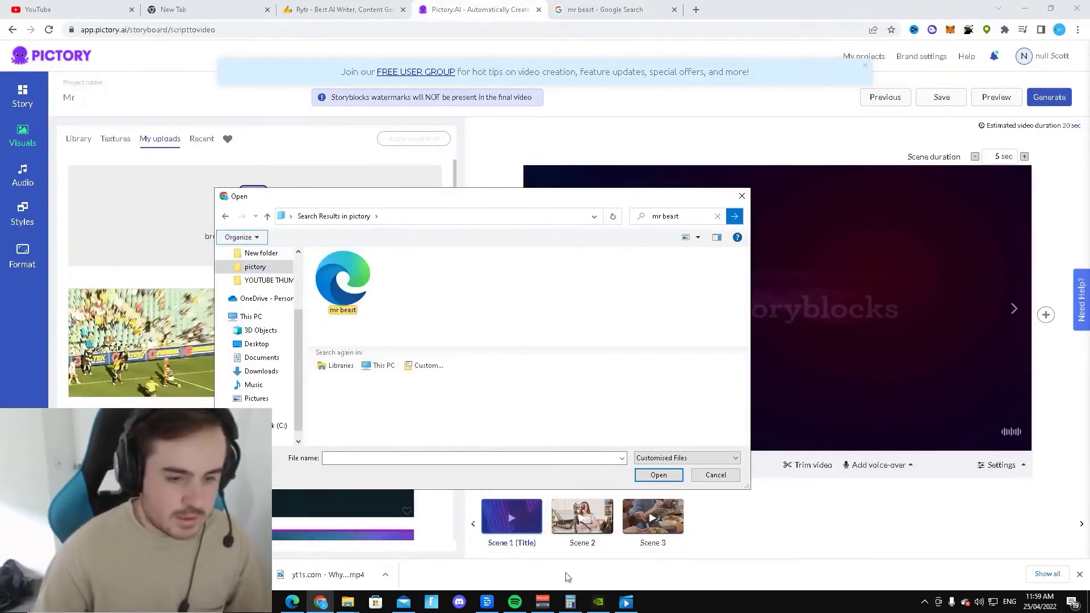
{"action": "double_click", "coordinate": [343, 281]}
{"action": "left_click", "coordinate": [366, 394]}
{"action": "left_click", "coordinate": [199, 344]}
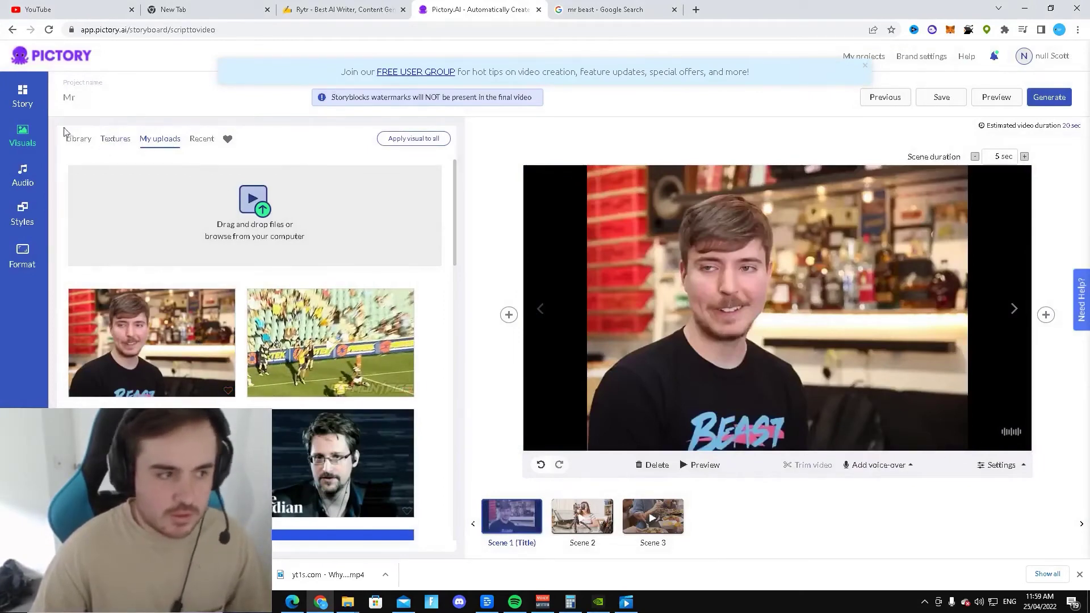
{"action": "left_click", "coordinate": [79, 139]}
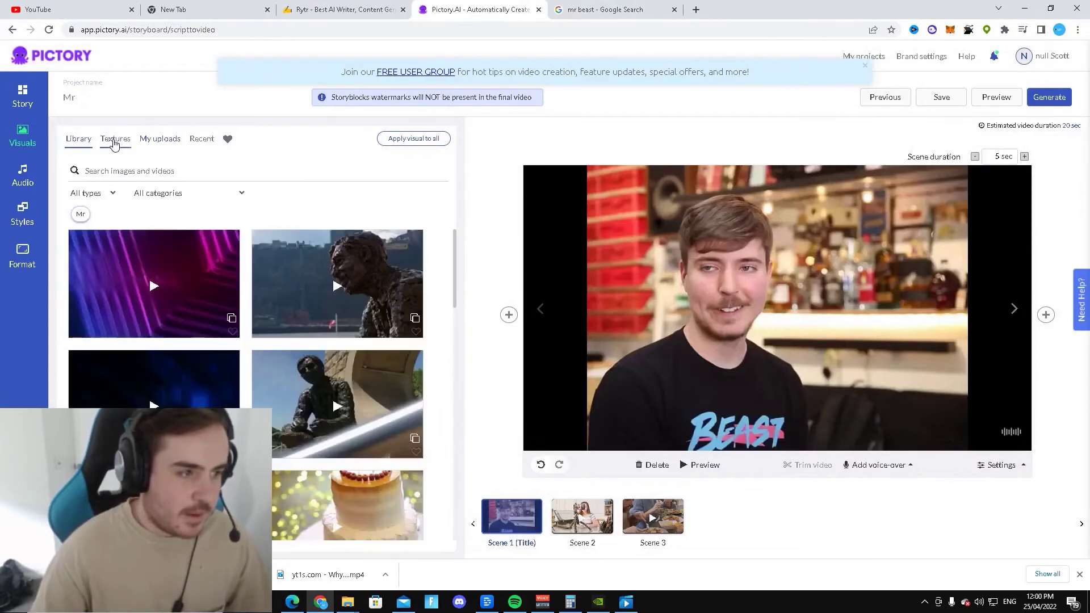
{"action": "left_click", "coordinate": [115, 142]}
{"action": "left_click", "coordinate": [85, 145]}
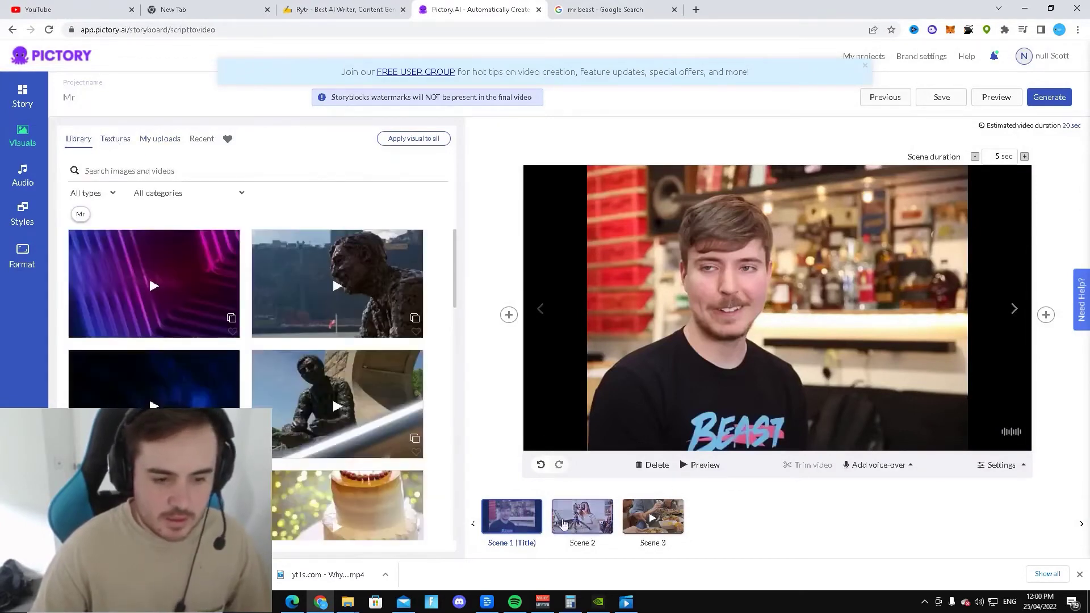
Replace the visual of Scene 2 with the uploaded "mr beast" photo.
{"action": "left_click", "coordinate": [607, 508]}
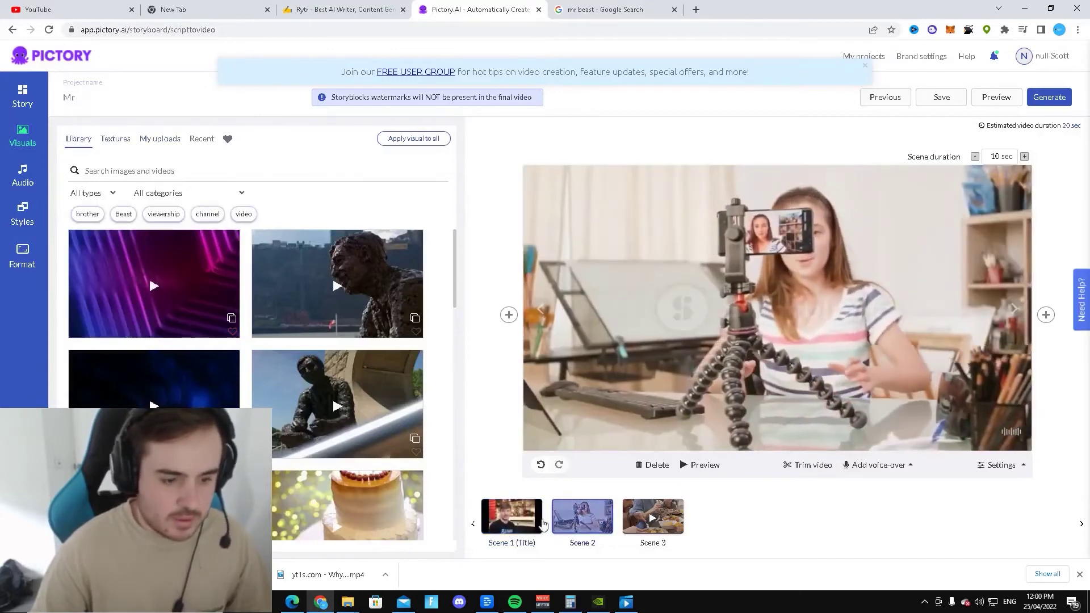
{"action": "left_click", "coordinate": [159, 138]}
{"action": "left_click_drag", "start_coordinate": [151, 343], "coordinate": [562, 542]}
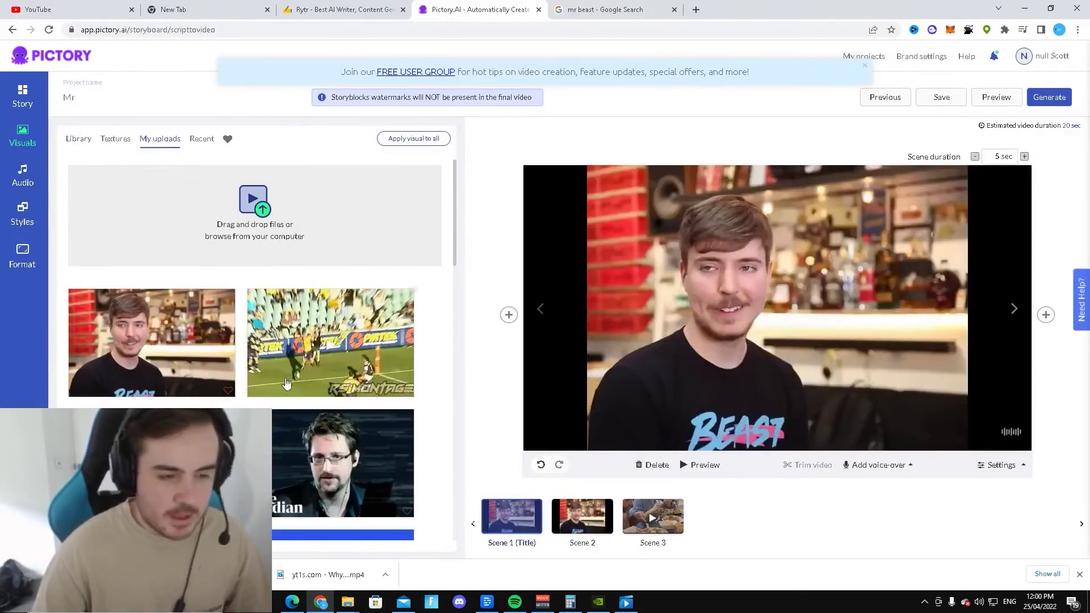
Apply the US English voice-over "Joey, male" to the project.
{"action": "left_click", "coordinate": [23, 175]}
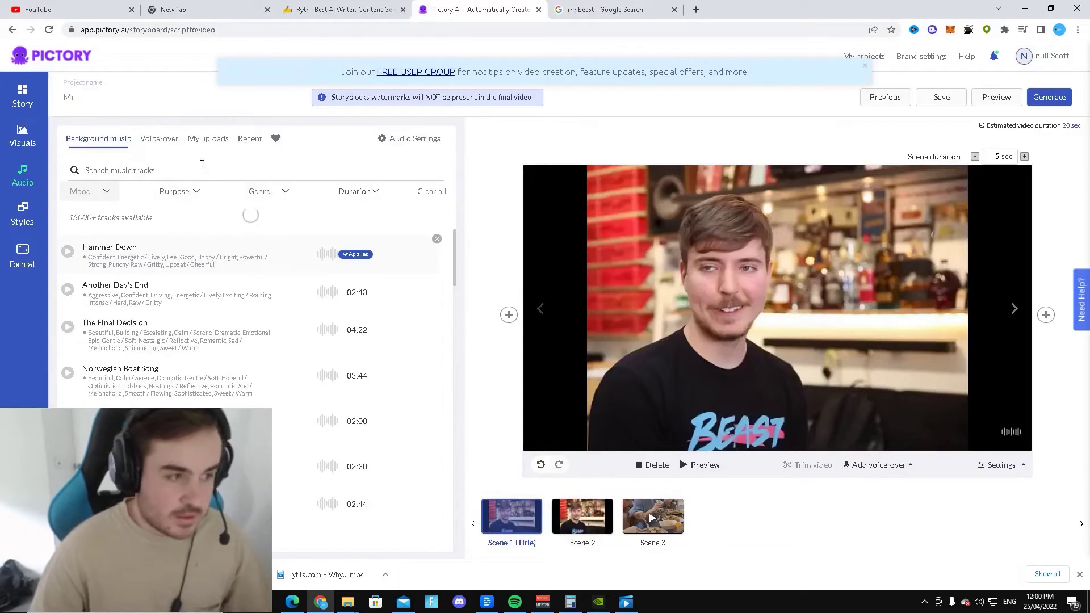
{"action": "left_click", "coordinate": [160, 138]}
{"action": "scroll", "coordinate": [168, 336], "scroll_direction": "down", "scroll_amount": 2}
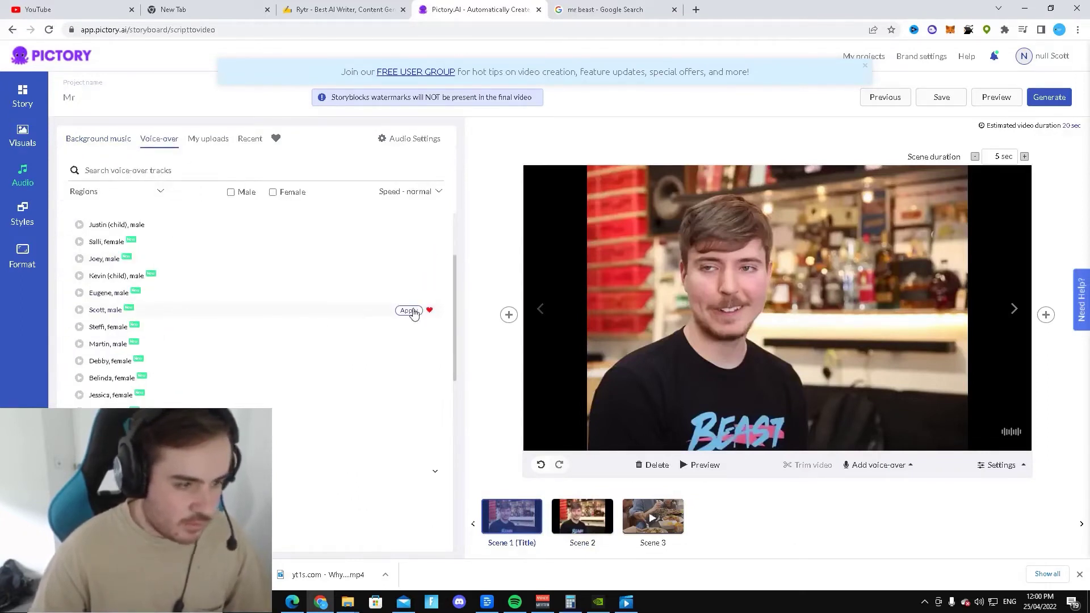
{"action": "scroll", "coordinate": [101, 298], "scroll_direction": "up", "scroll_amount": 1}
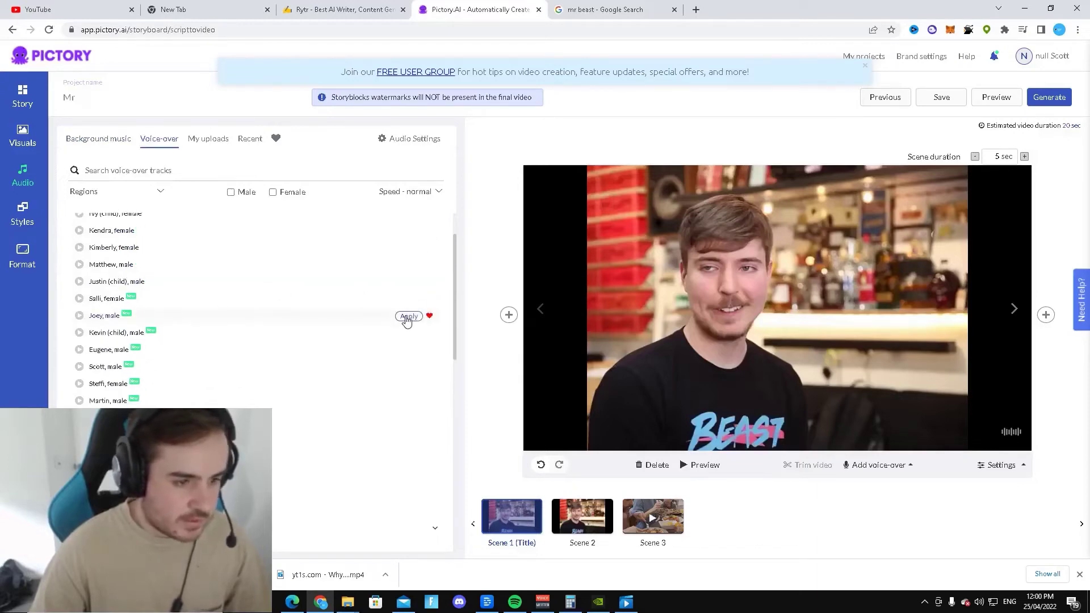
{"action": "left_click", "coordinate": [408, 316]}
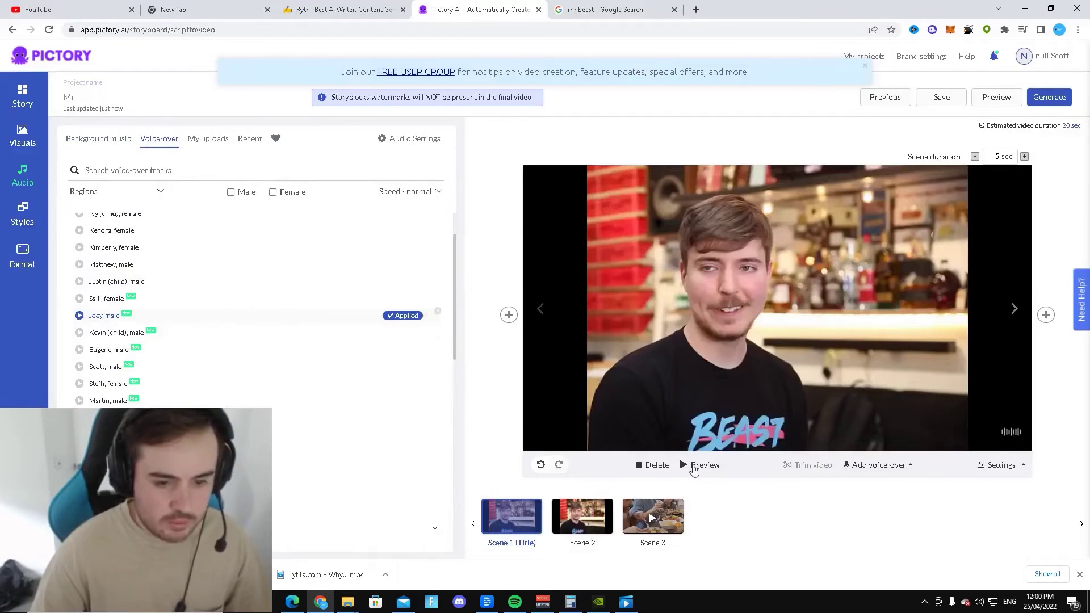
Preview the video with the applied voice-over and pause playback on Scene 2.
{"action": "left_click", "coordinate": [694, 467]}
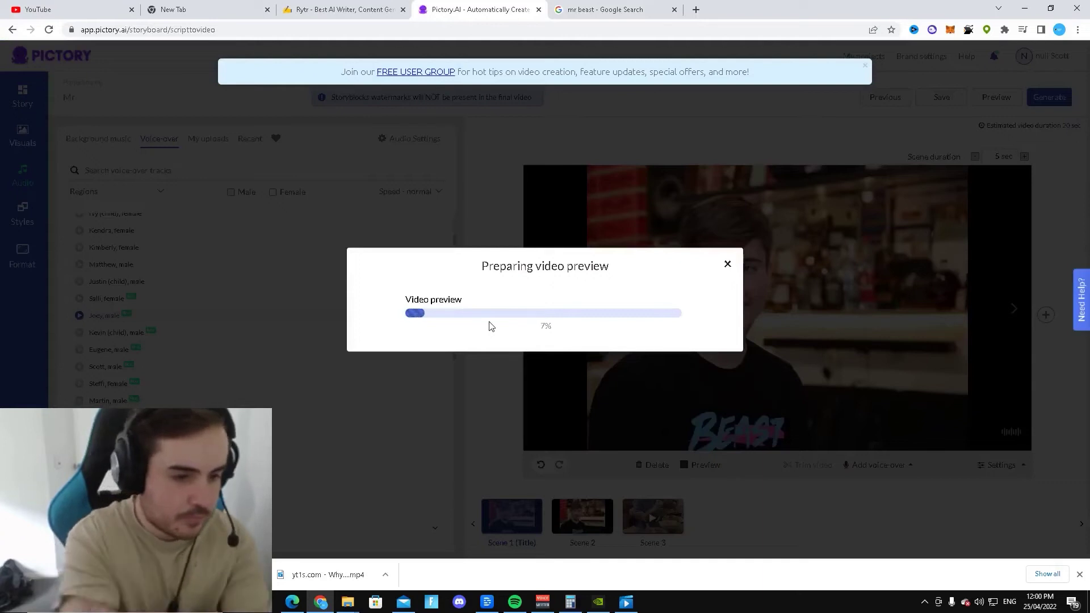
{"action": "key", "text": "Escape"}
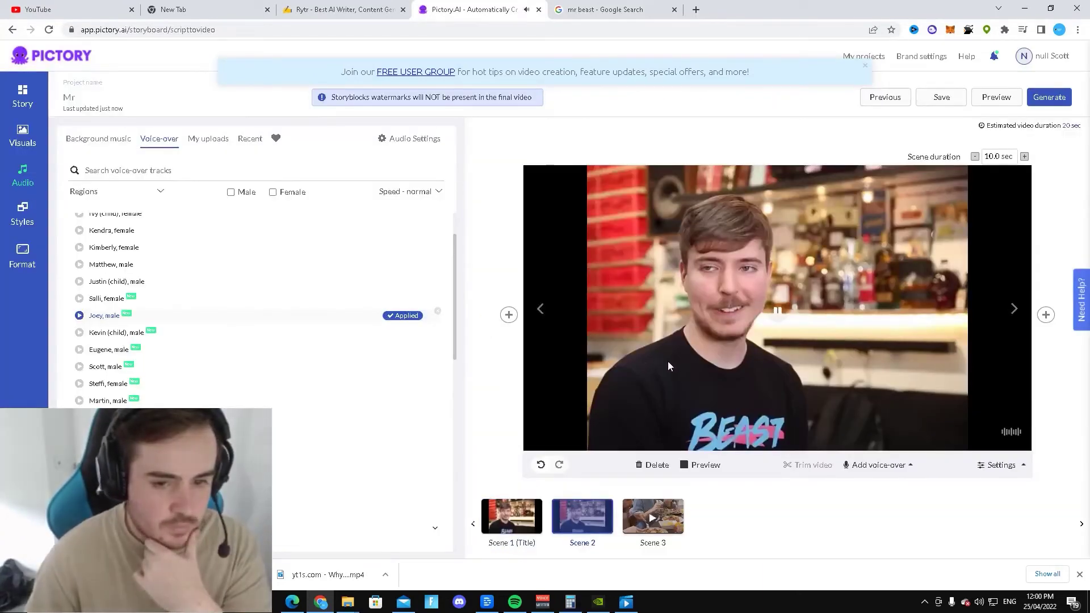
{"action": "left_click", "coordinate": [777, 313]}
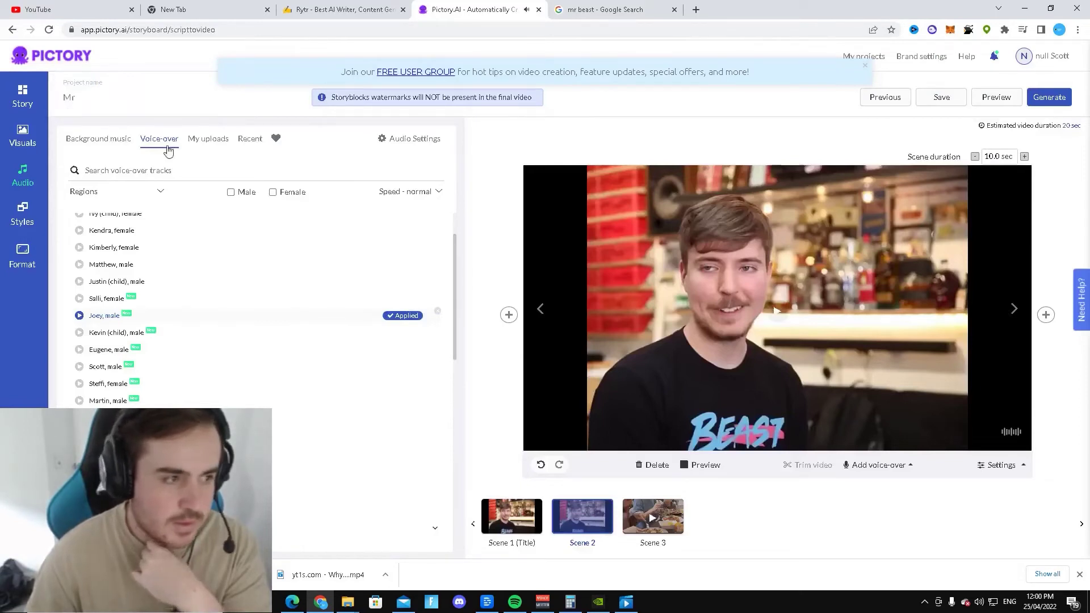
Set the background music volume to 0% and select Scene 3.
{"action": "left_click", "coordinate": [112, 143]}
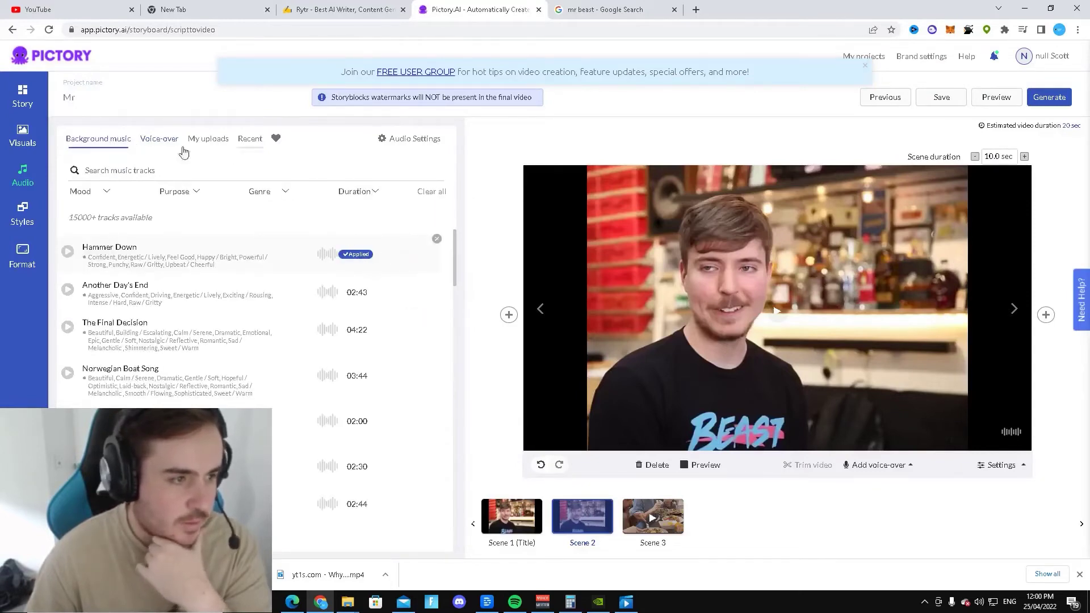
{"action": "left_click", "coordinate": [408, 143]}
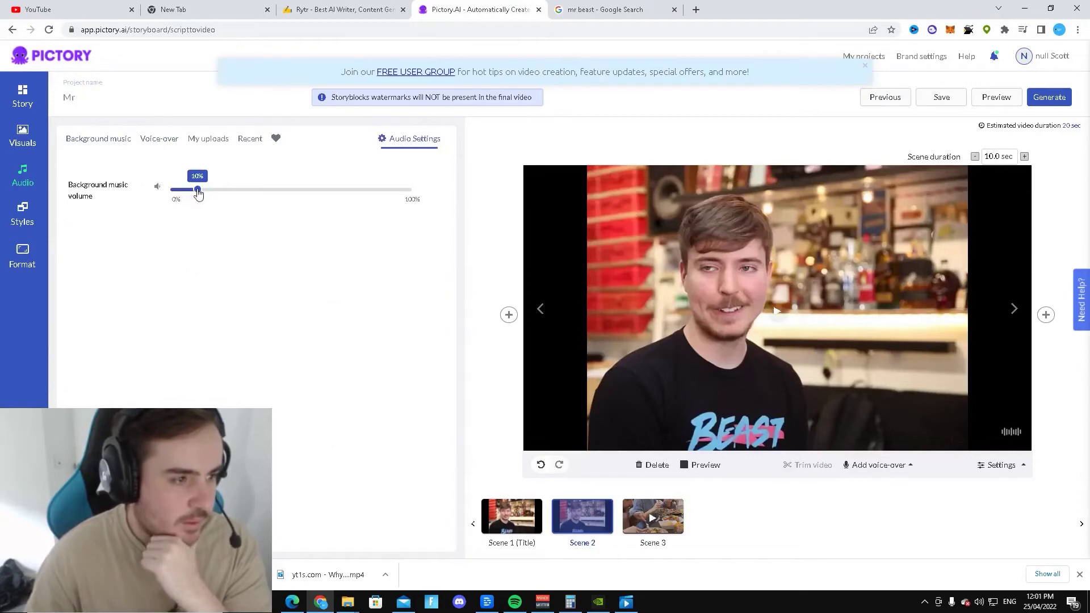
{"action": "left_click_drag", "start_coordinate": [197, 191], "coordinate": [172, 191]}
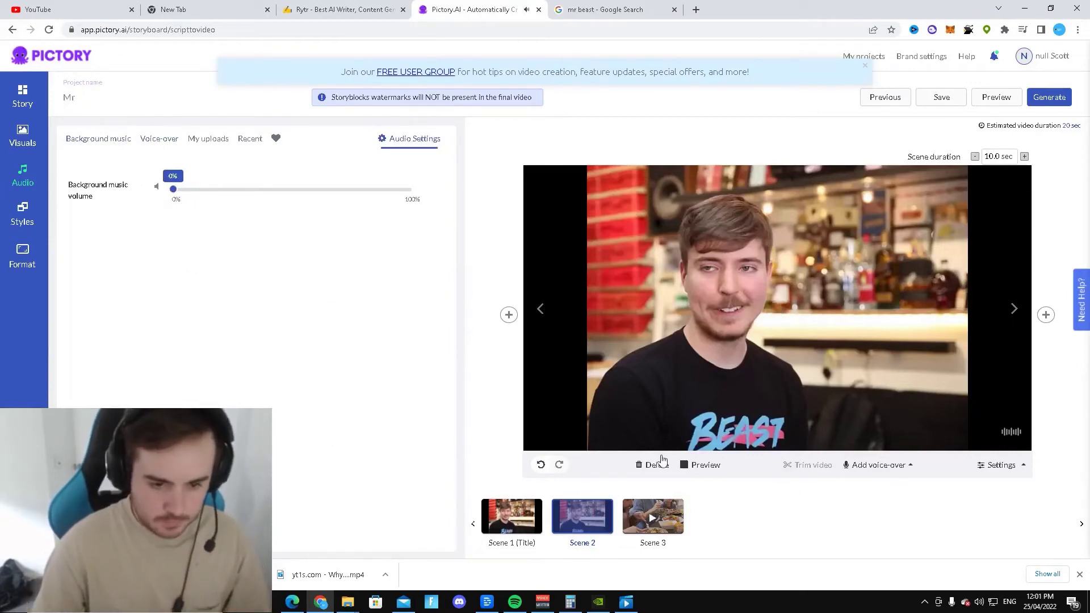
{"action": "left_click", "coordinate": [700, 466]}
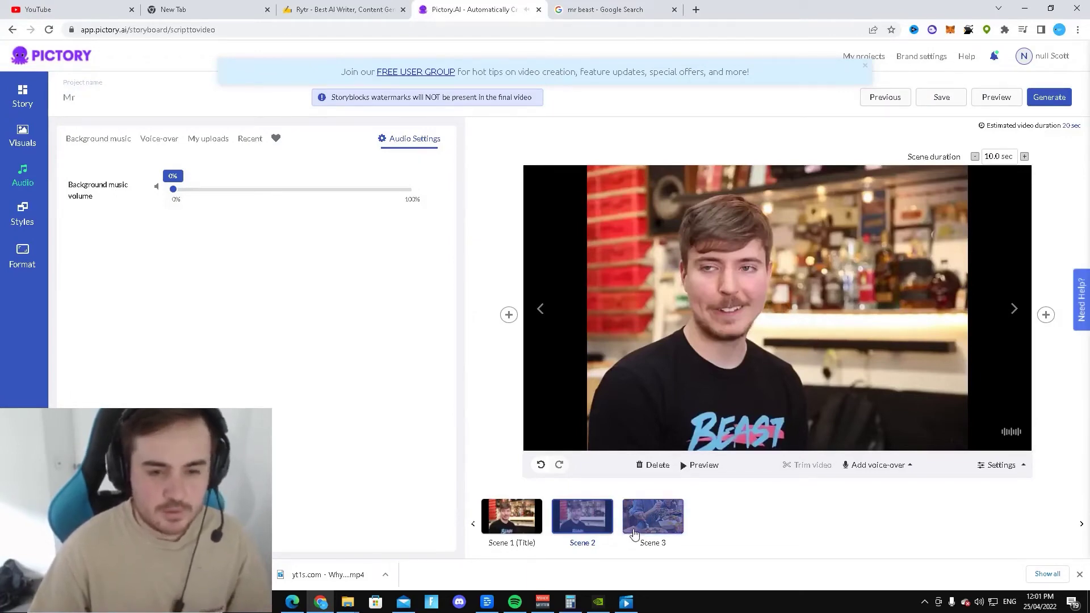
{"action": "left_click", "coordinate": [653, 528]}
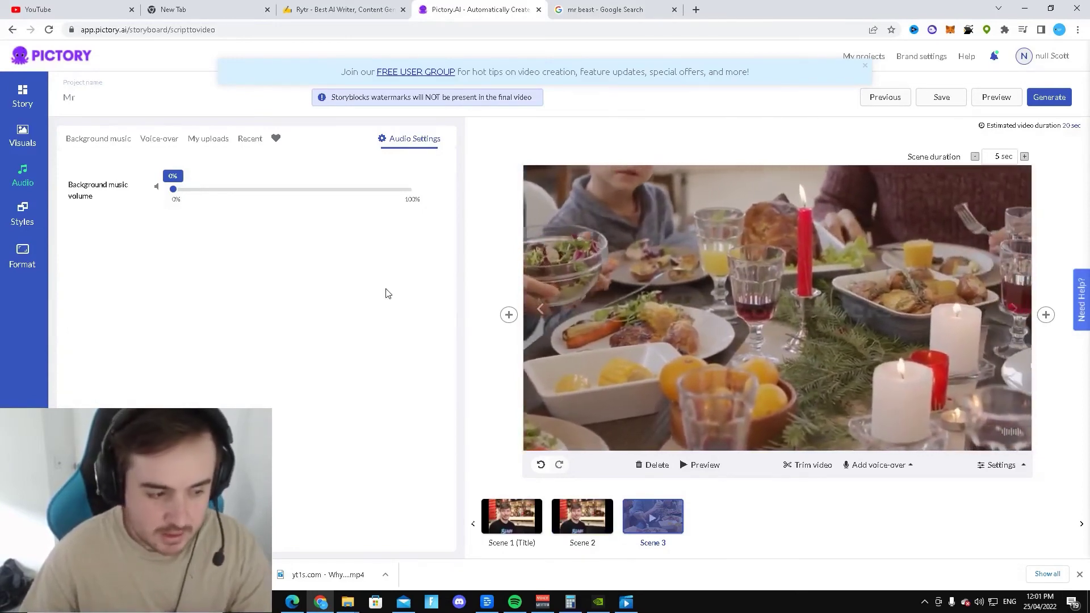
{"action": "left_click", "coordinate": [61, 9]}
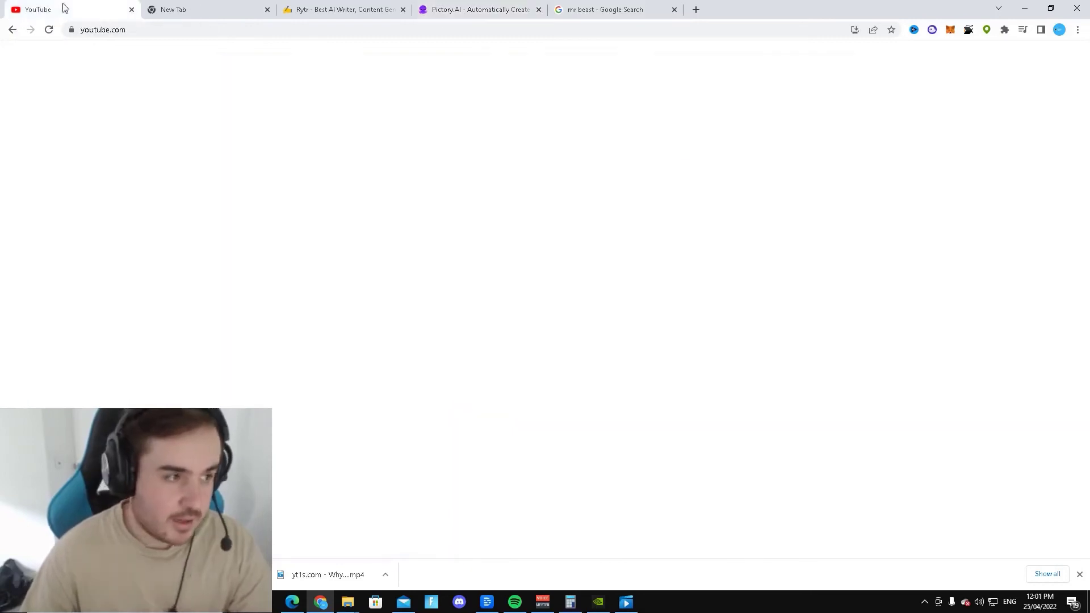
{"action": "left_click", "coordinate": [196, 12]}
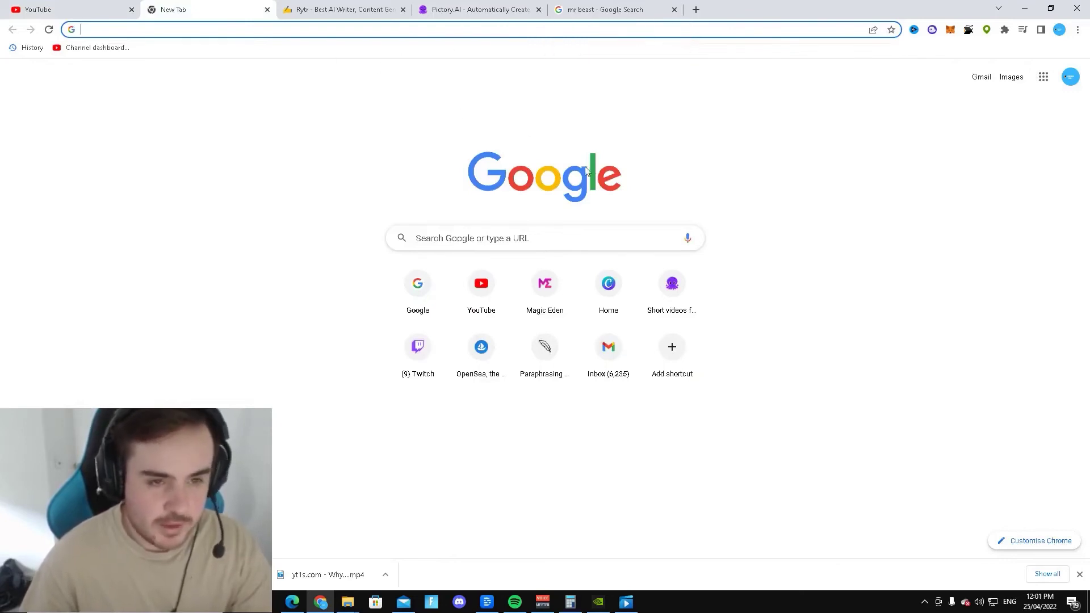
{"action": "left_click", "coordinate": [368, 7]}
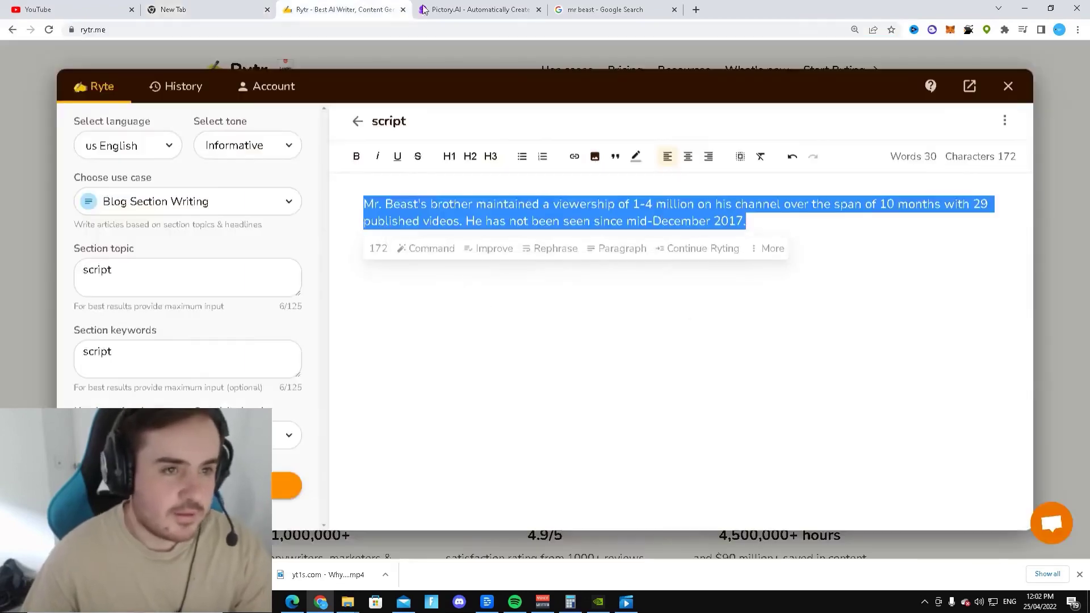
{"action": "left_click", "coordinate": [471, 9]}
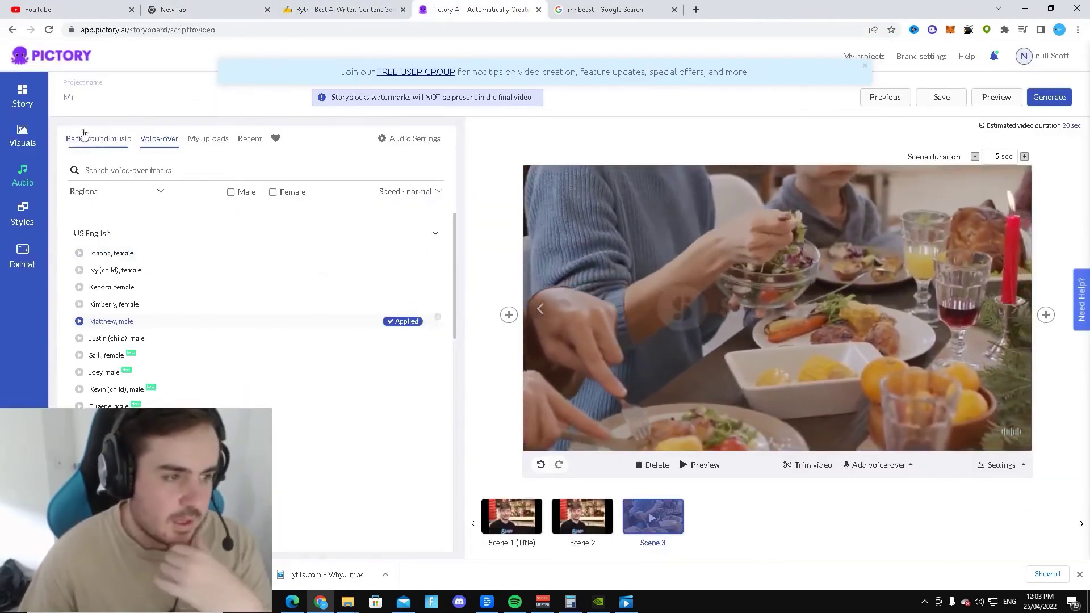
{"action": "left_click", "coordinate": [114, 141]}
{"action": "scroll", "coordinate": [265, 239], "scroll_direction": "down", "scroll_amount": 2}
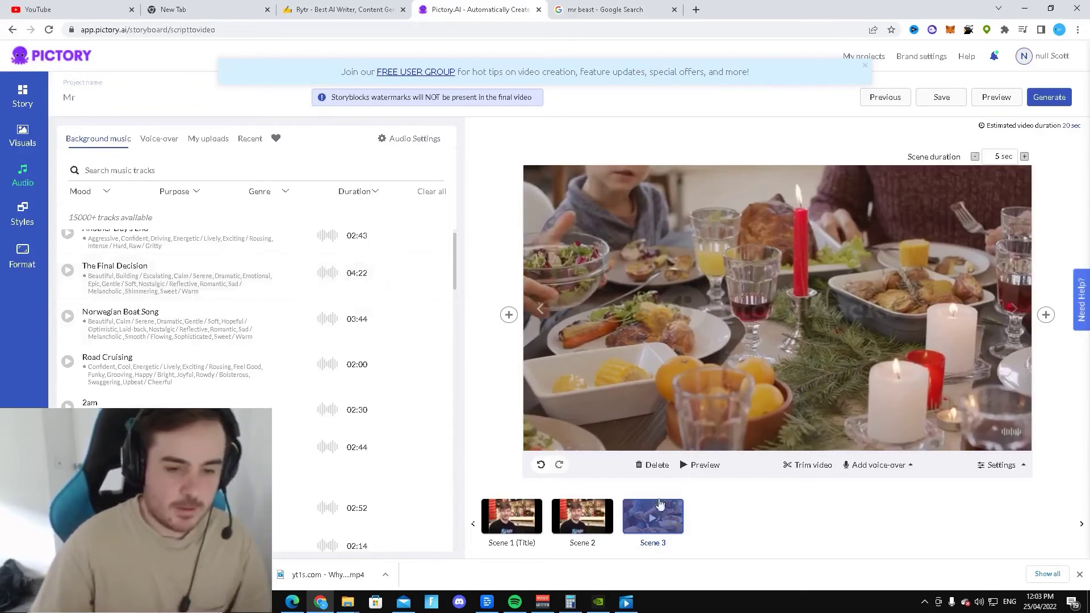
Turn off Hide text in the Scene 3 settings, with the option applied to all scenes.
{"action": "left_click", "coordinate": [967, 472]}
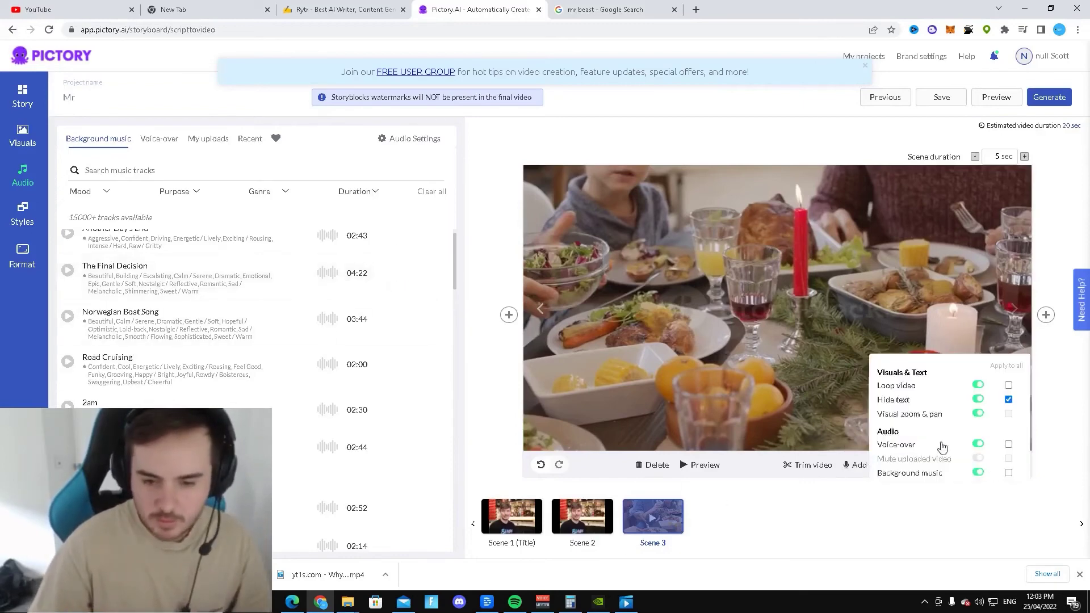
{"action": "left_click", "coordinate": [977, 399]}
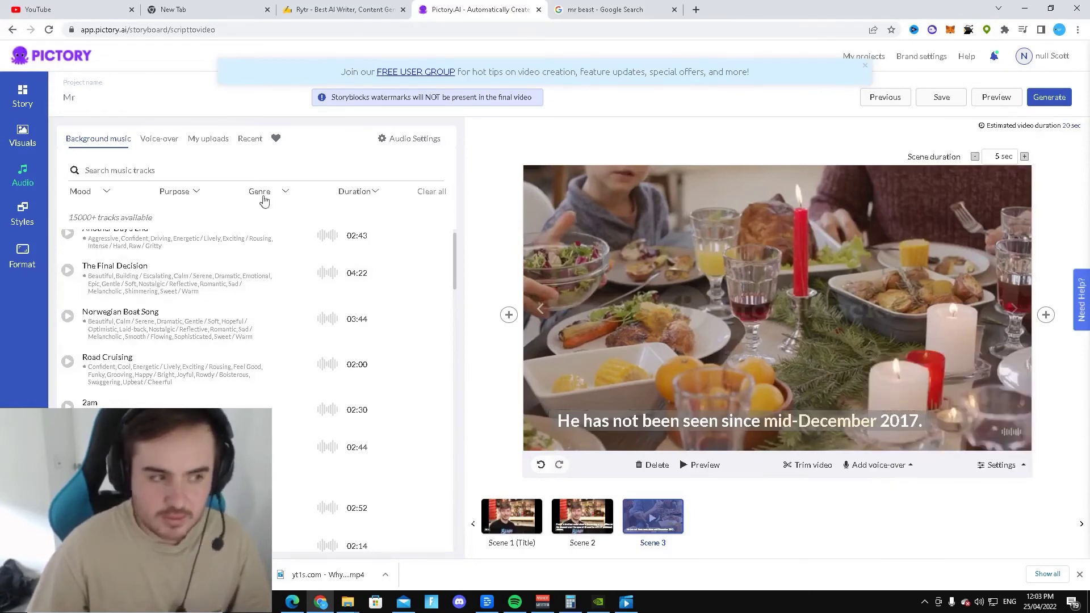
Search the visuals library for "missing" to find a clip for Scene 3.
{"action": "left_click", "coordinate": [22, 142]}
{"action": "left_click", "coordinate": [78, 138]}
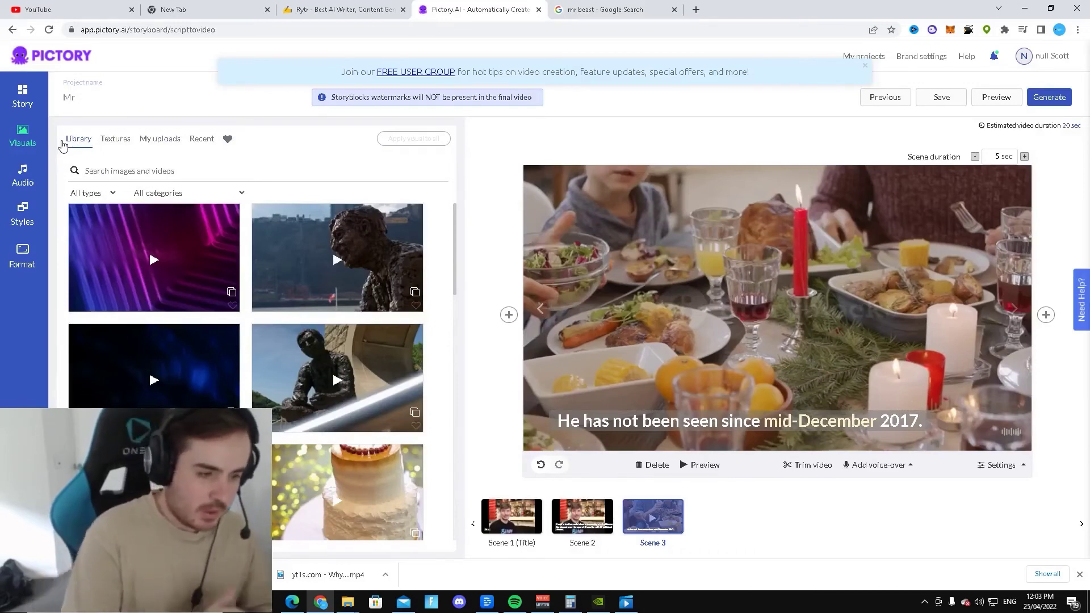
{"action": "type", "text": "missing"}
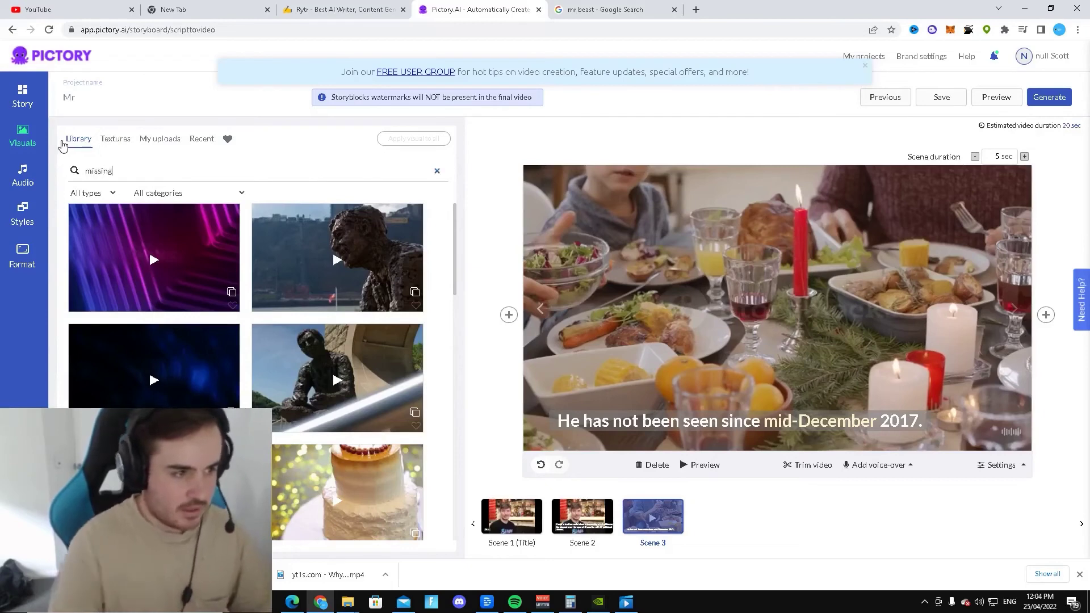
{"action": "key", "text": "Return"}
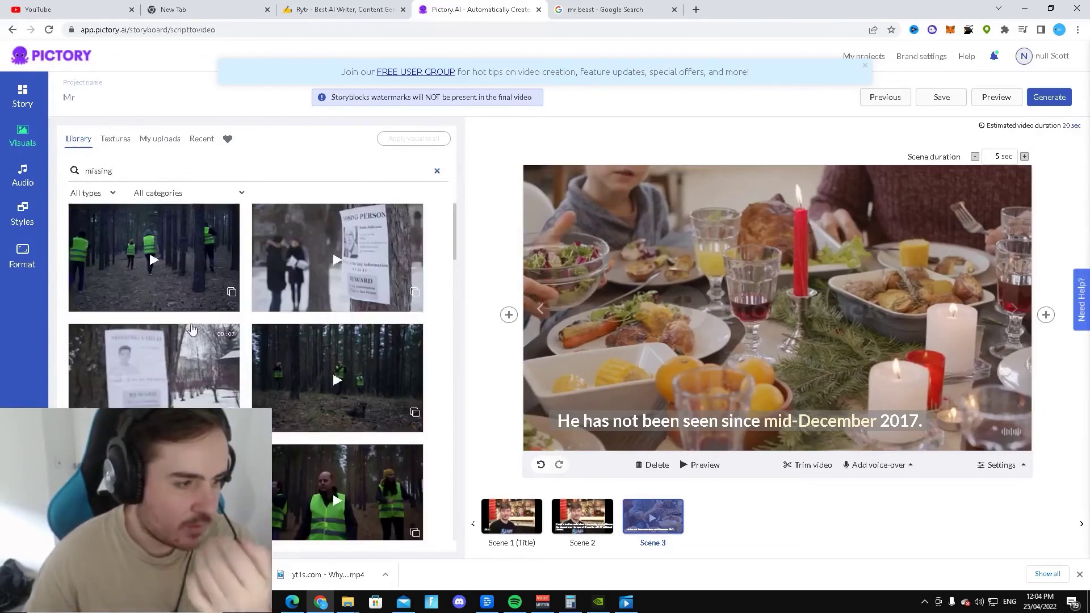
Try the missing-person poster clip as Scene 3's visual, and replace it with the street map clip.
{"action": "scroll", "coordinate": [161, 282], "scroll_direction": "down", "scroll_amount": 1}
{"action": "scroll", "coordinate": [351, 295], "scroll_direction": "up", "scroll_amount": 1}
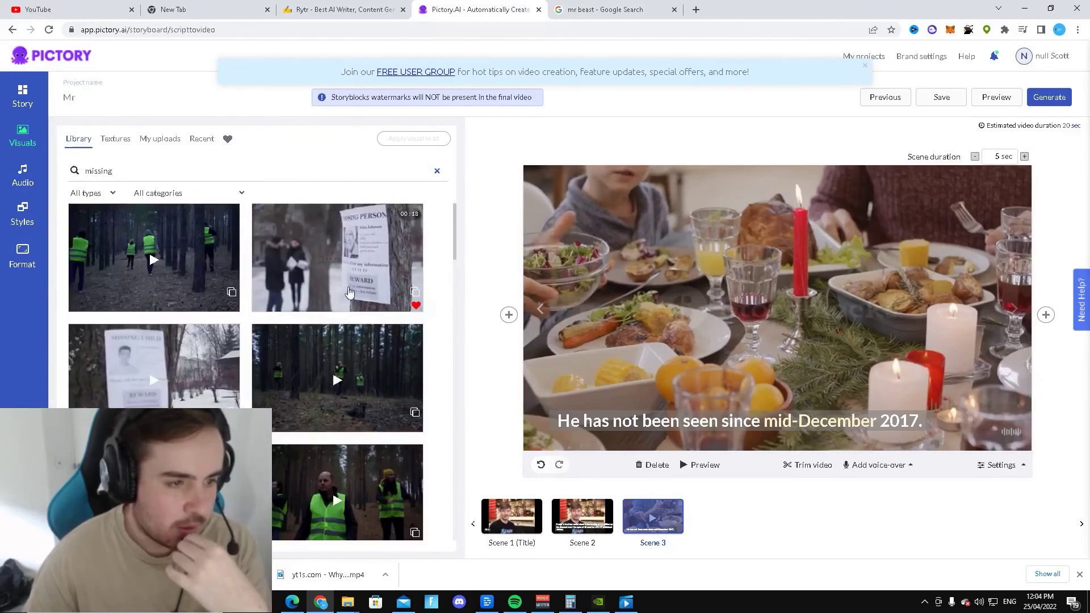
{"action": "left_click", "coordinate": [351, 295]}
{"action": "scroll", "coordinate": [301, 315], "scroll_direction": "down", "scroll_amount": 3}
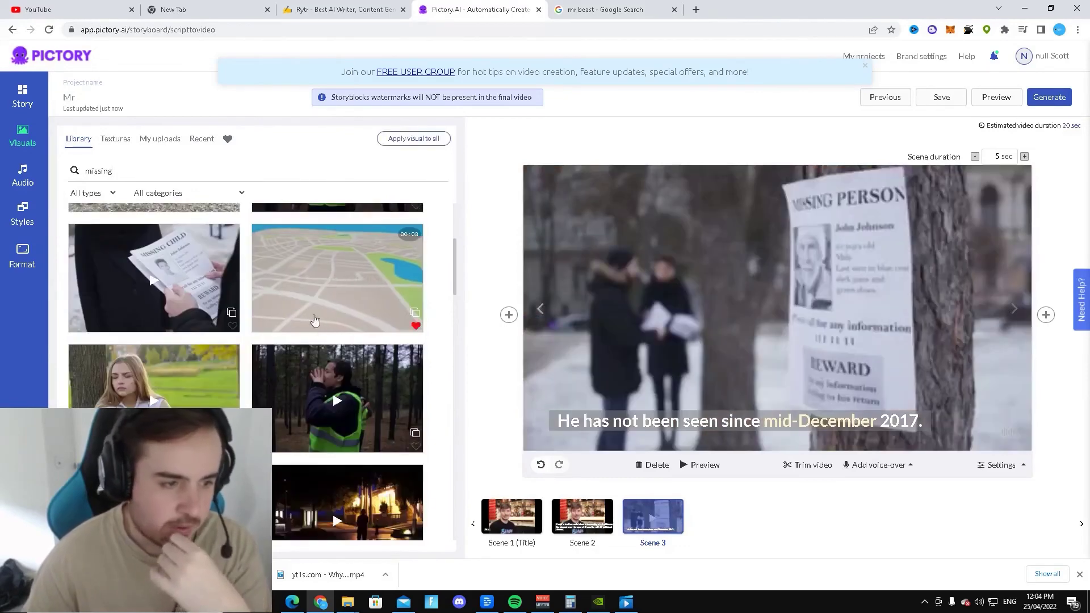
{"action": "left_click", "coordinate": [349, 286]}
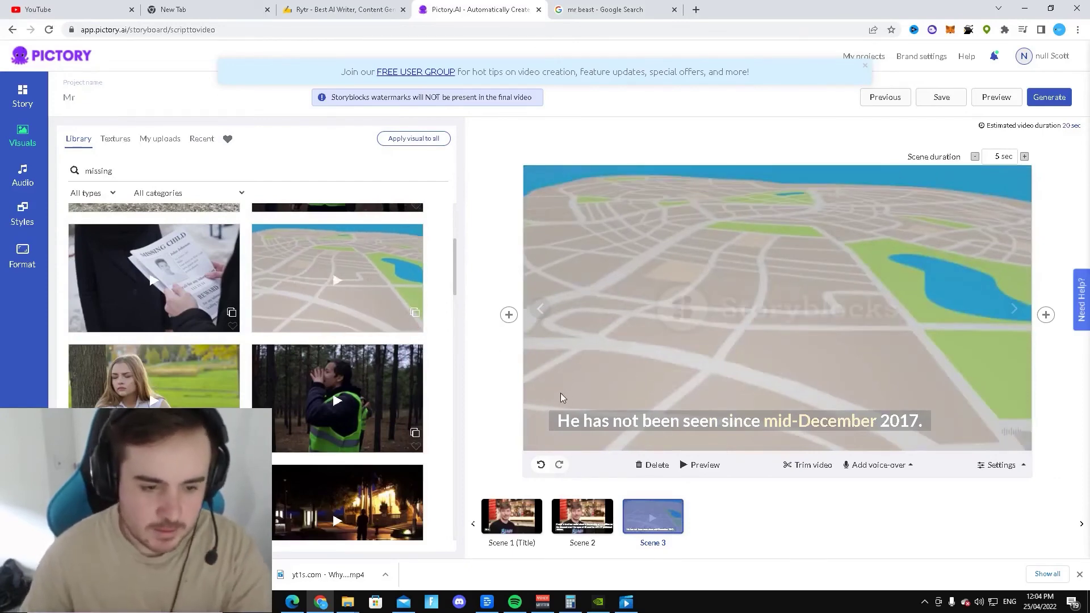
Preview Scene 3 with its new map clip and caption, and pause the playback.
{"action": "left_click", "coordinate": [512, 517]}
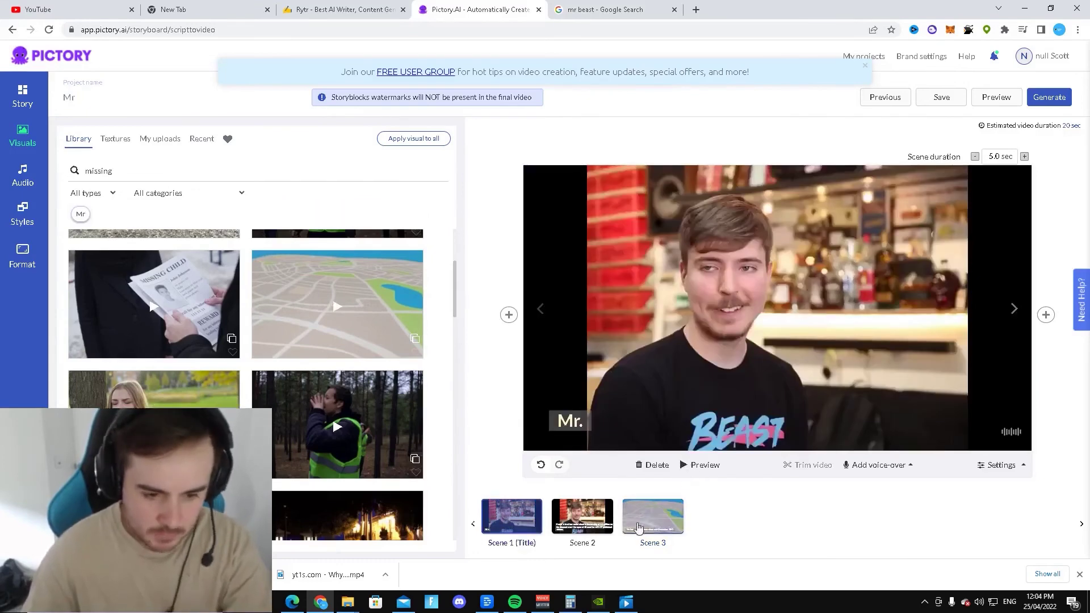
{"action": "left_click", "coordinate": [648, 524]}
{"action": "left_click", "coordinate": [694, 465]}
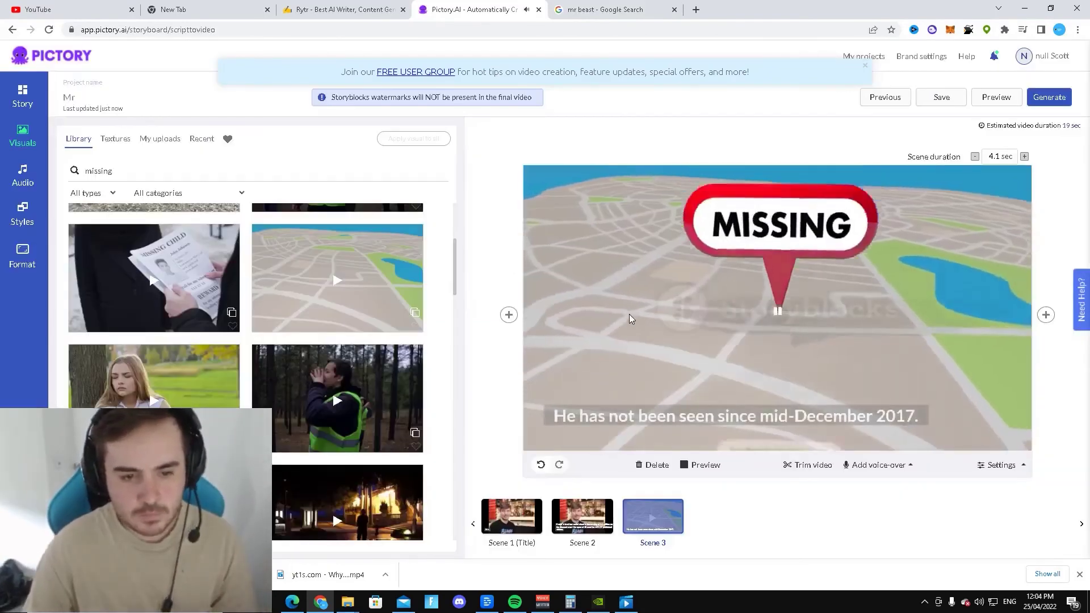
{"action": "left_click", "coordinate": [778, 312]}
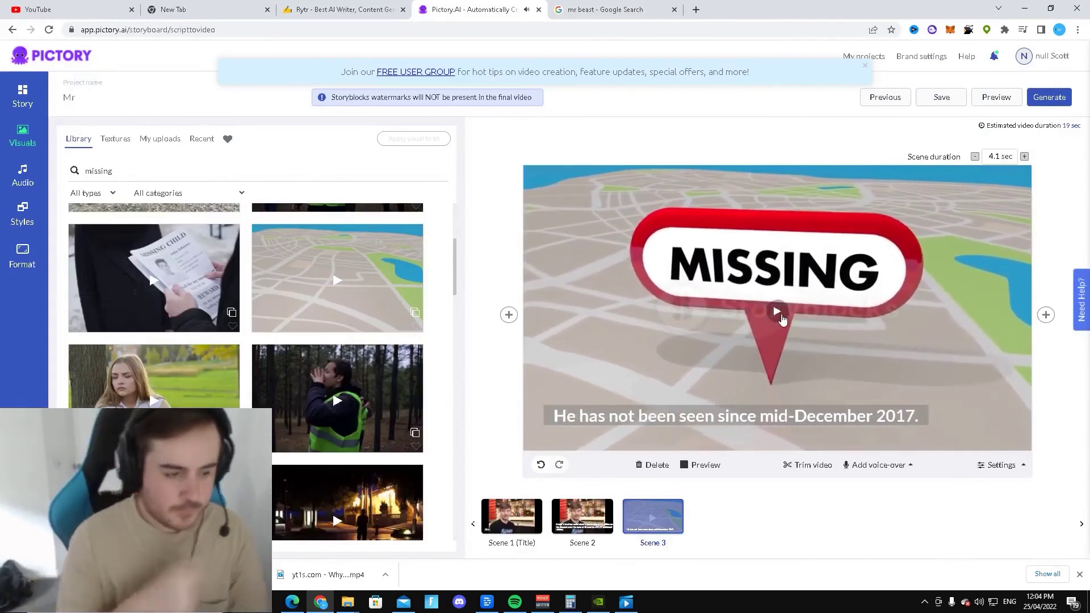